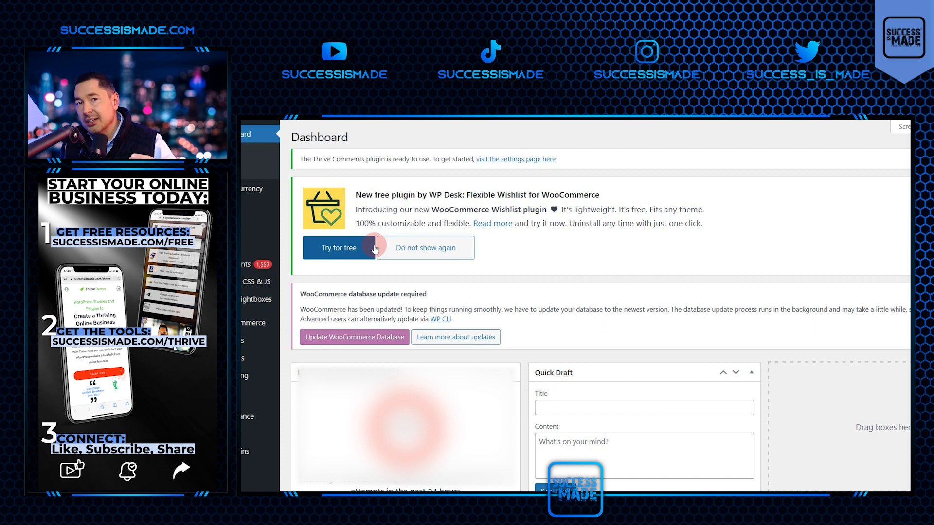
Start a new blog post and title it "This is an example Blog Post".
{"action": "mouse_move", "coordinate": [250, 214]}
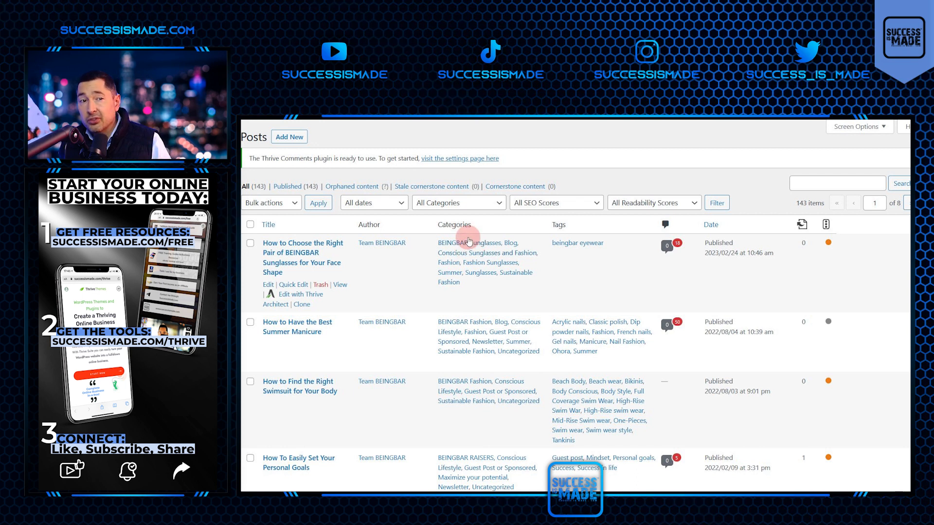
{"action": "left_click", "coordinate": [291, 138]}
{"action": "left_click", "coordinate": [311, 338]}
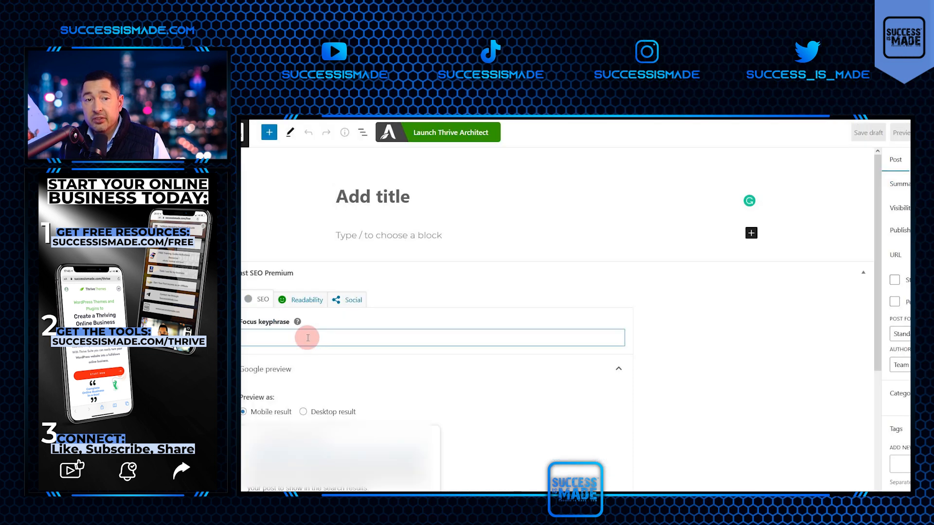
{"action": "left_click", "coordinate": [385, 196]}
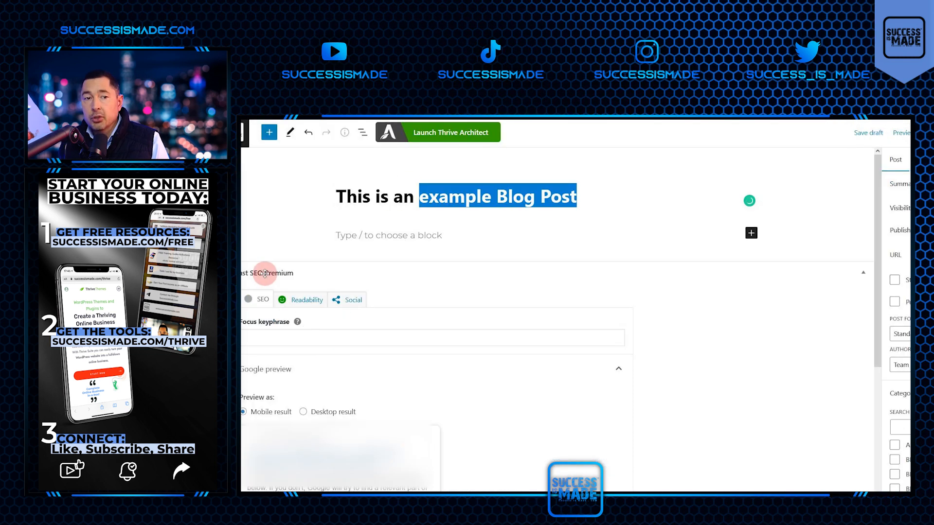
Set the focus keyphrase to "example Blog Post" and save the post as a draft.
{"action": "left_click", "coordinate": [310, 337]}
{"action": "type", "text": "example Blog Post"}
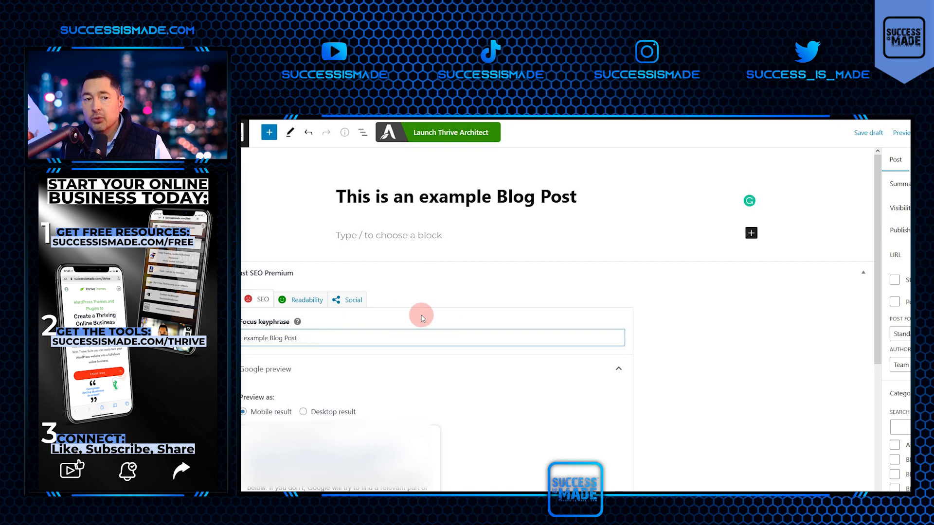
{"action": "left_click", "coordinate": [869, 133]}
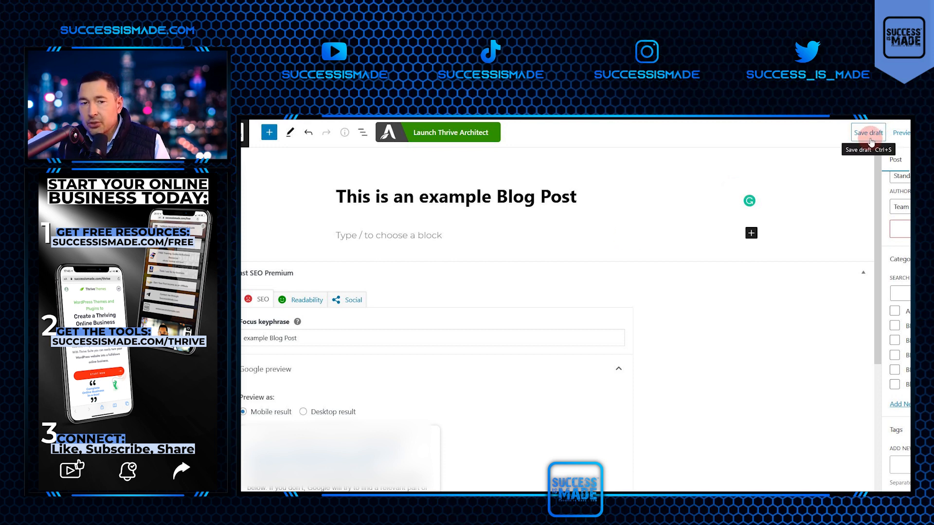
Open the draft in Thrive Architect and place a content block element in the post content area.
{"action": "left_click", "coordinate": [458, 134]}
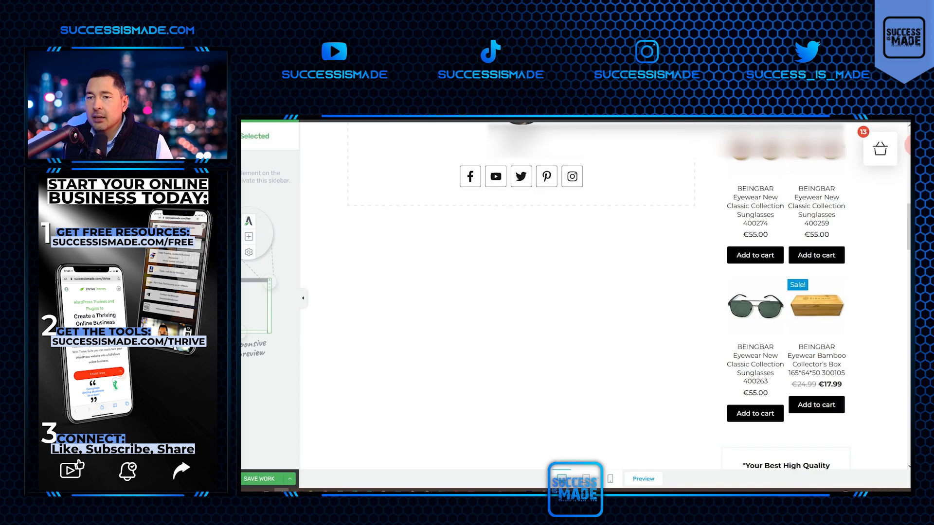
{"action": "left_click", "coordinate": [914, 145]}
{"action": "left_click_drag", "start_coordinate": [861, 154], "coordinate": [667, 207]}
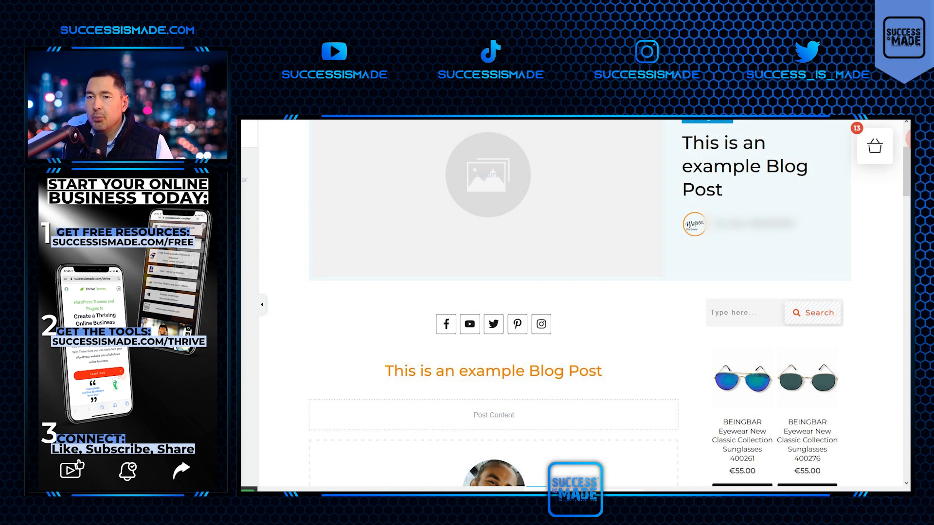
{"action": "left_click", "coordinate": [917, 140]}
{"action": "left_click_drag", "start_coordinate": [861, 154], "coordinate": [495, 410]}
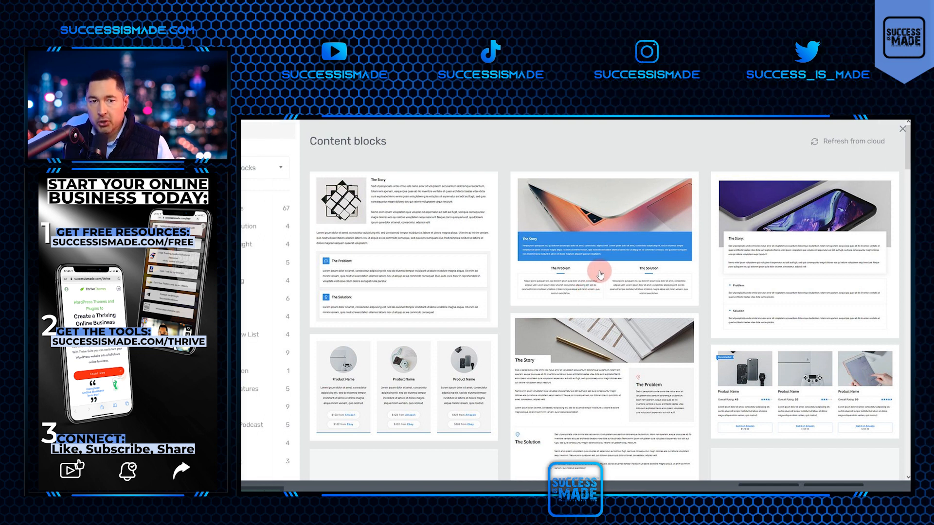
Browse the content block library by type and insert the dark "State Your Mission Clearly" call-to-action block.
{"action": "scroll", "coordinate": [599, 273], "scroll_direction": "down", "scroll_amount": 5}
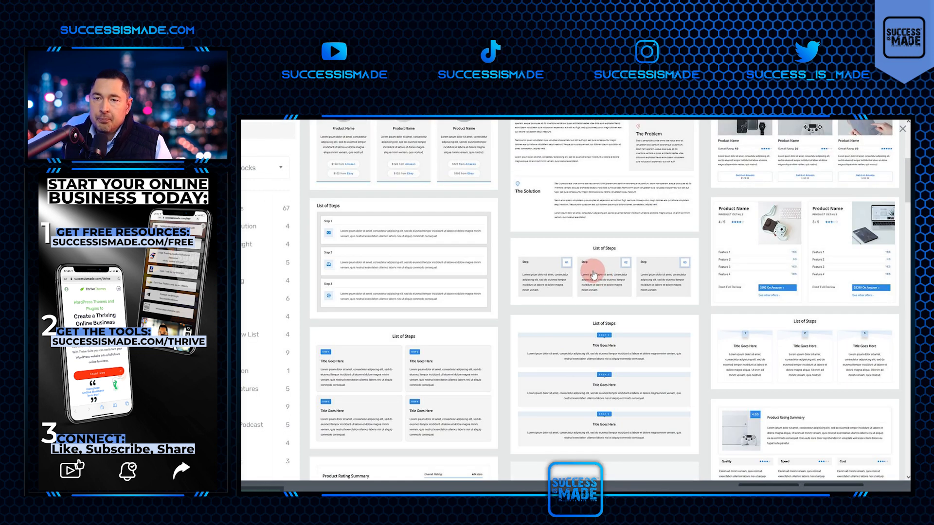
{"action": "scroll", "coordinate": [616, 271], "scroll_direction": "up", "scroll_amount": 5}
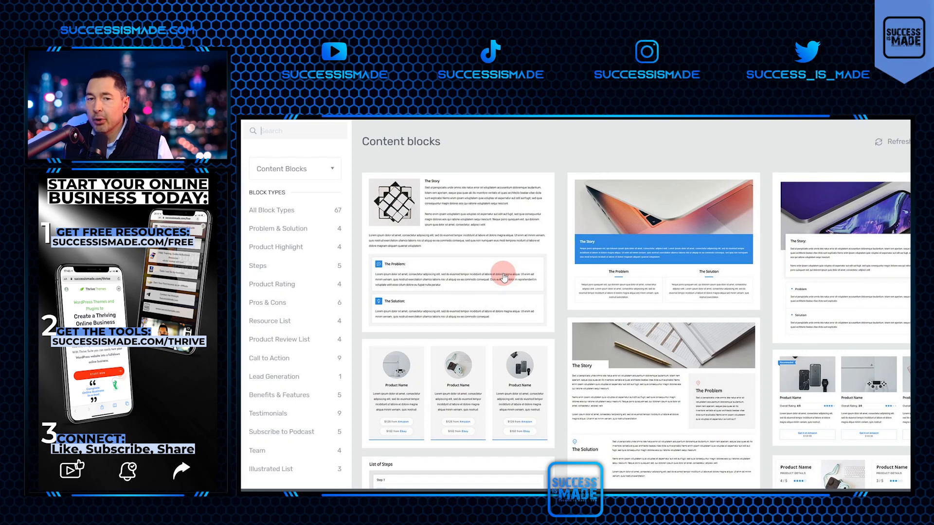
{"action": "scroll", "coordinate": [699, 289], "scroll_direction": "down", "scroll_amount": 4}
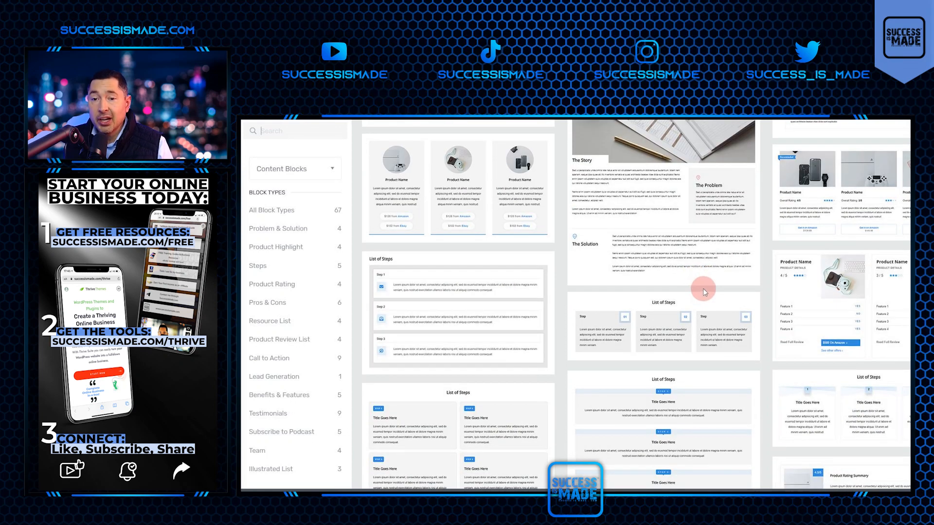
{"action": "scroll", "coordinate": [703, 288], "scroll_direction": "down", "scroll_amount": 10}
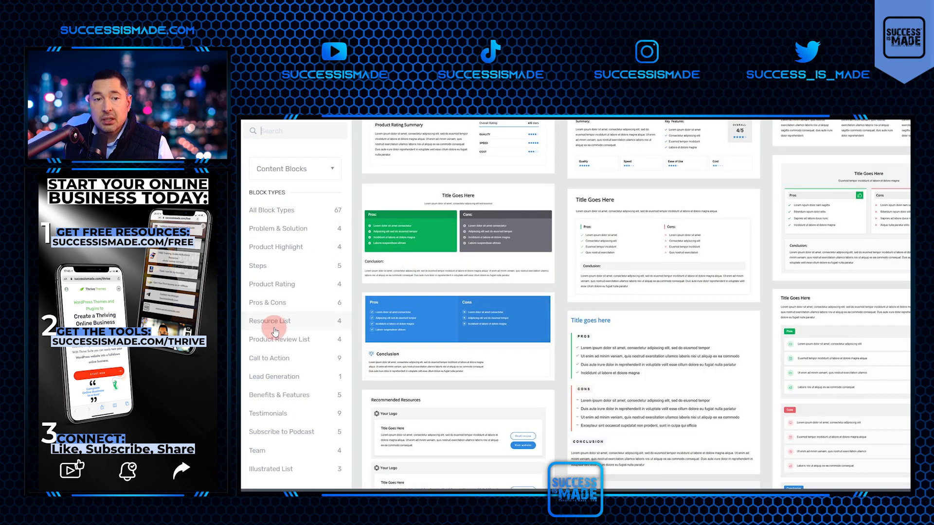
{"action": "left_click", "coordinate": [273, 377]}
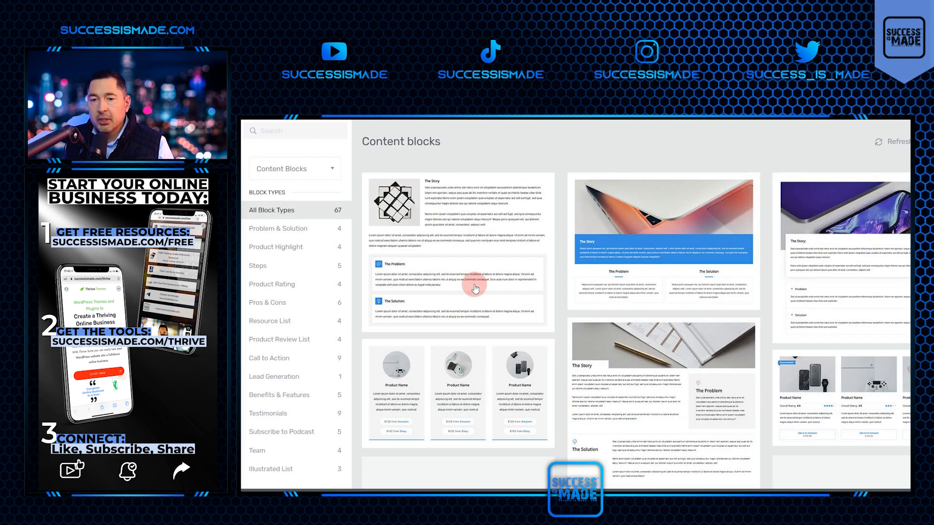
{"action": "scroll", "coordinate": [606, 299], "scroll_direction": "down", "scroll_amount": 15}
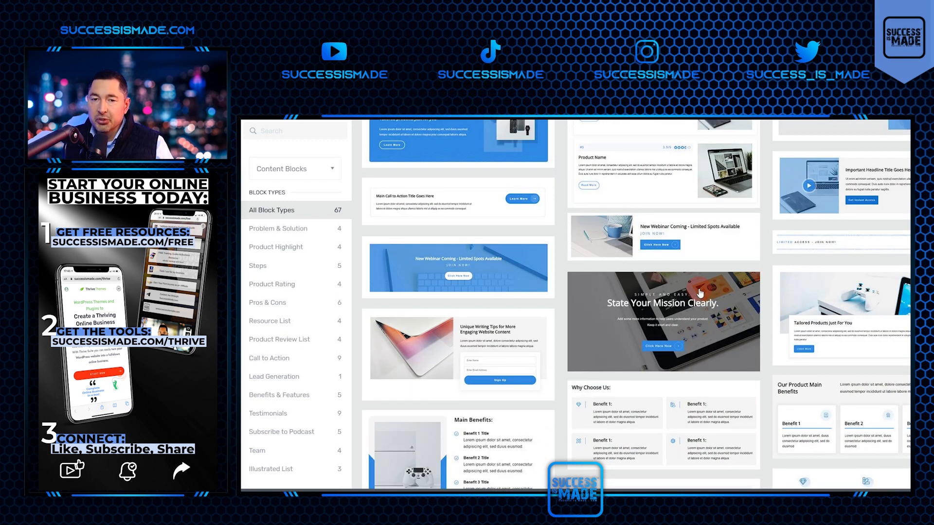
{"action": "left_click", "coordinate": [700, 293]}
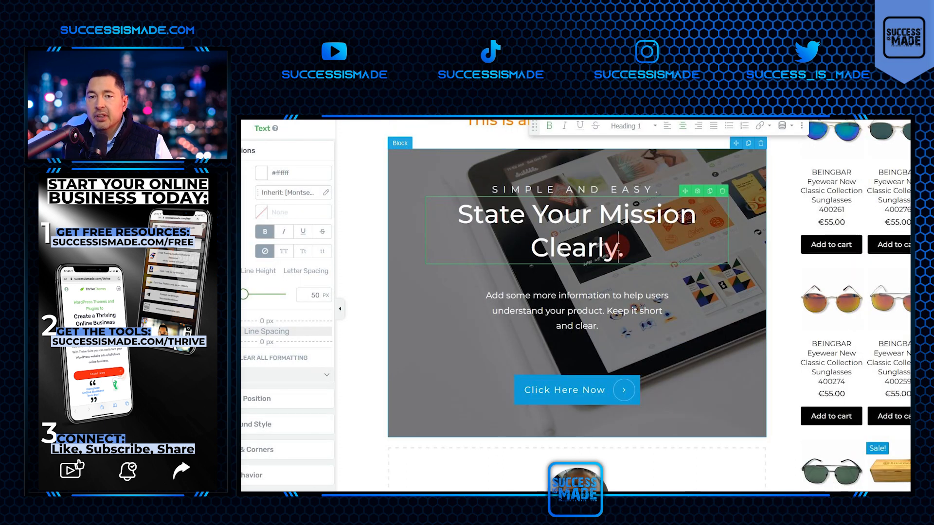
Replace the main heading of the call-to-action block with "You can change this.".
{"action": "left_click_drag", "start_coordinate": [618, 248], "coordinate": [431, 199]}
{"action": "type", "text": "You can "}
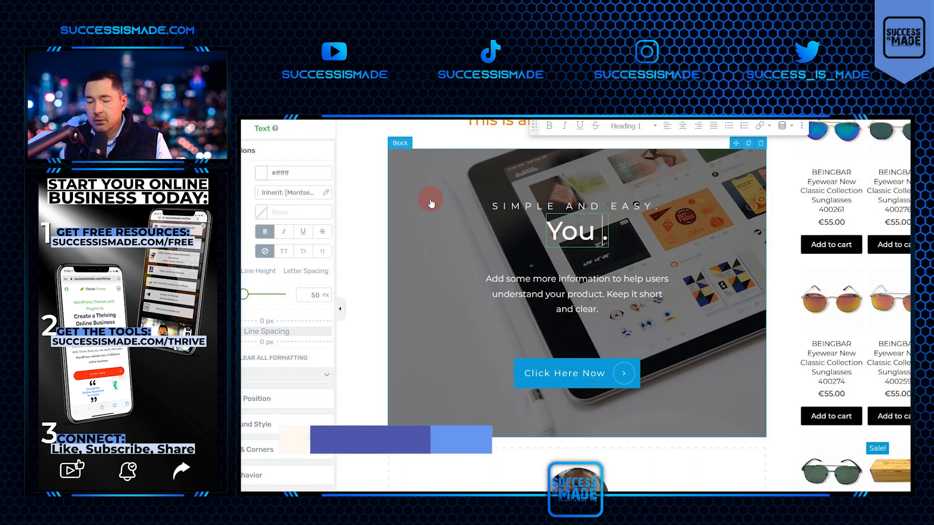
{"action": "type", "text": "change this"}
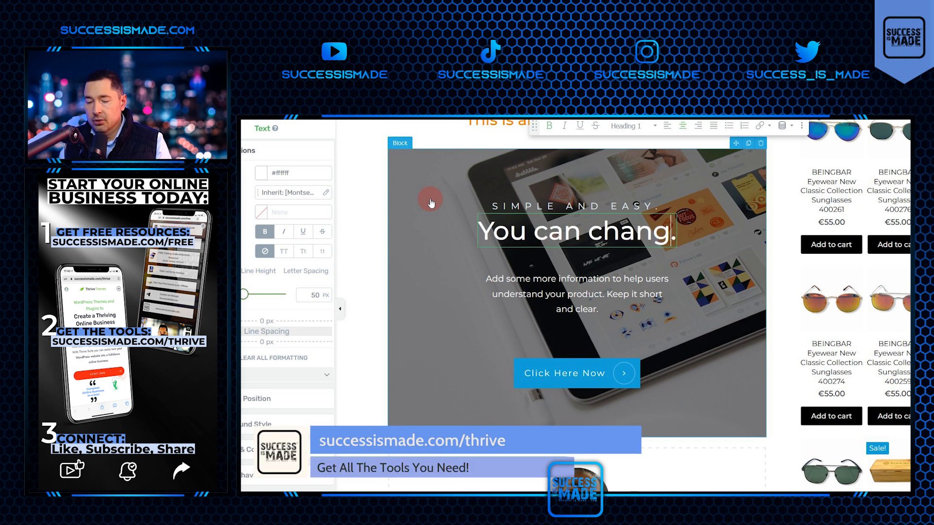
{"action": "key", "text": "BackSpace"}
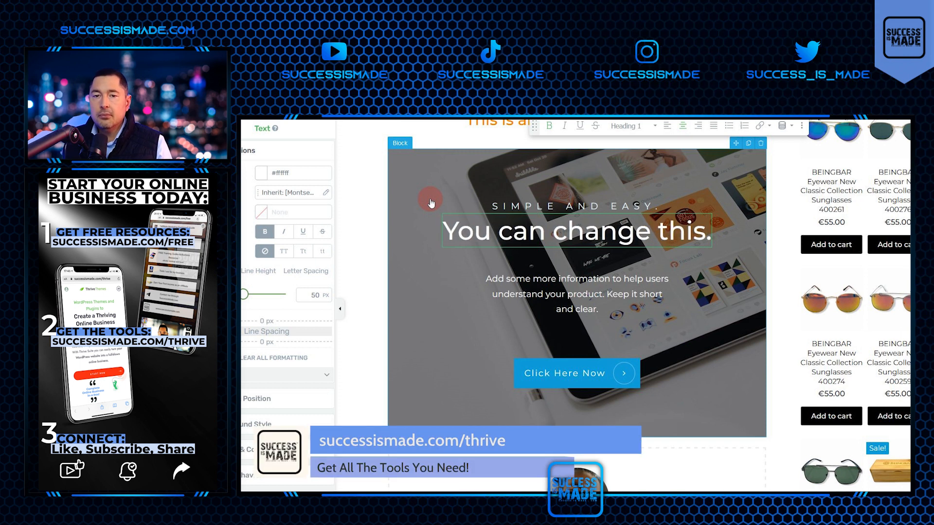
Replace the call-to-action block's background image with the photo of sunglasses on the beach from the media library.
{"action": "left_click", "coordinate": [728, 320]}
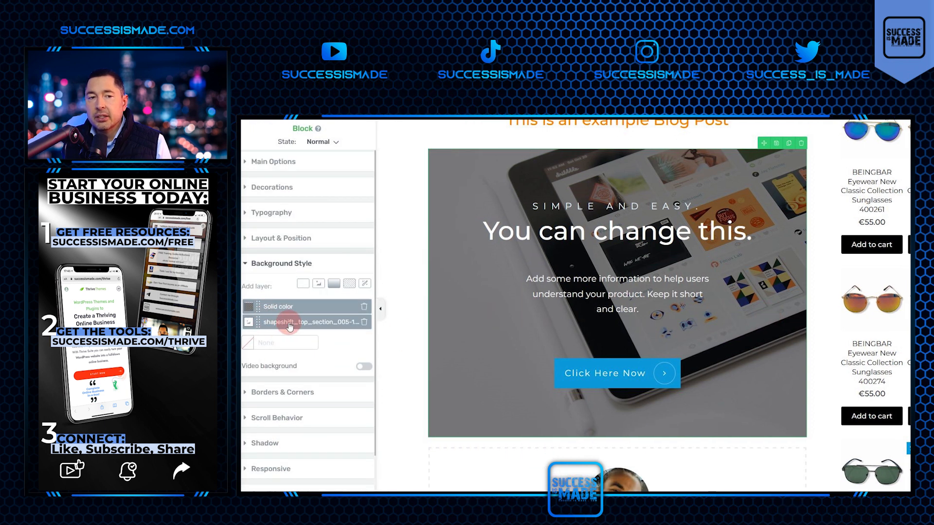
{"action": "left_click", "coordinate": [312, 324]}
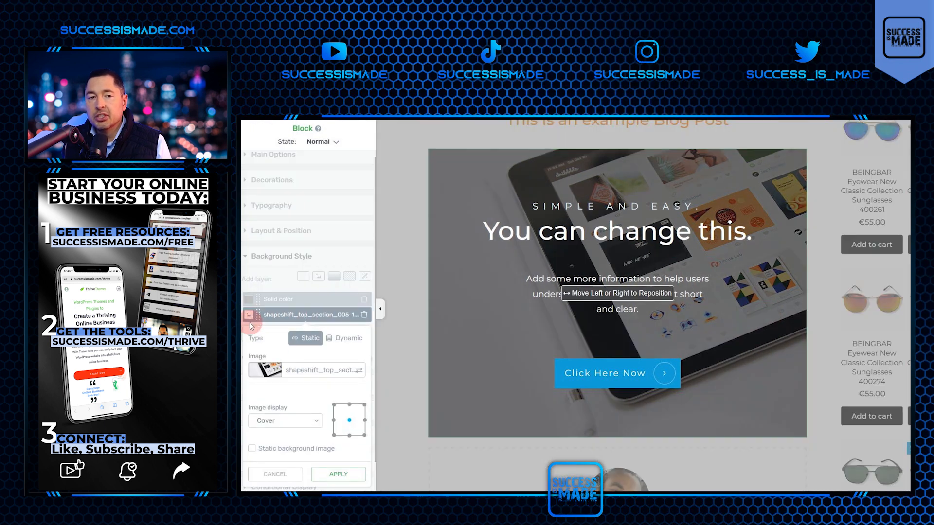
{"action": "left_click", "coordinate": [271, 367]}
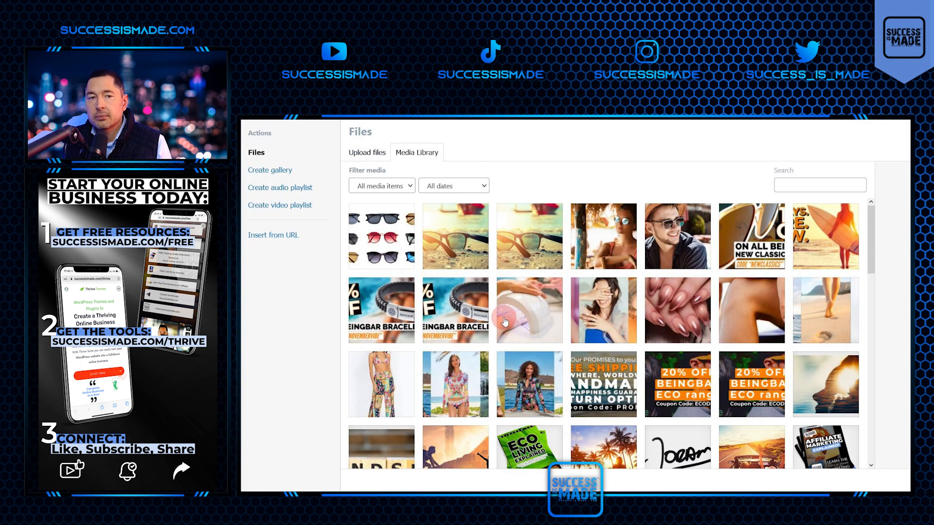
{"action": "left_click", "coordinate": [457, 239]}
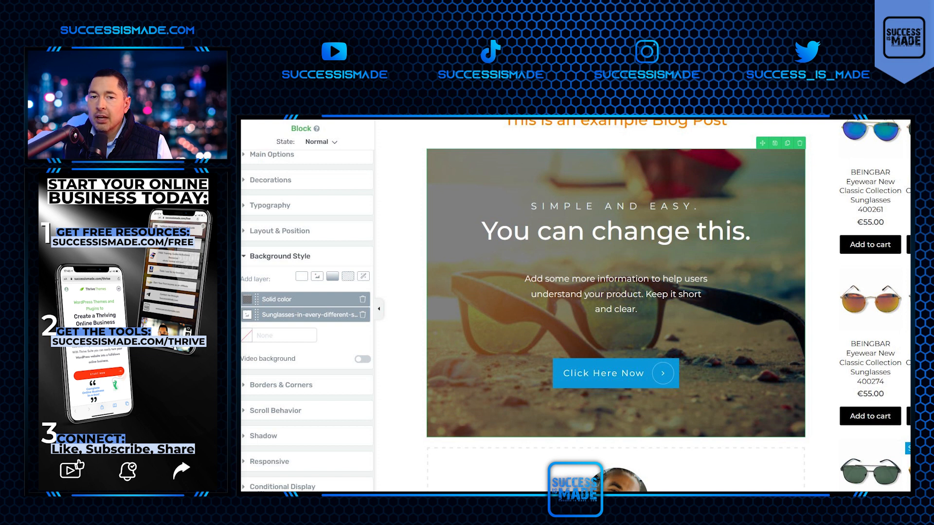
Add a three-product content block below the call-to-action block and replace the first product's description with filler text "gdjg;jajgpajgperjg".
{"action": "left_click_drag", "start_coordinate": [908, 311], "coordinate": [617, 440]}
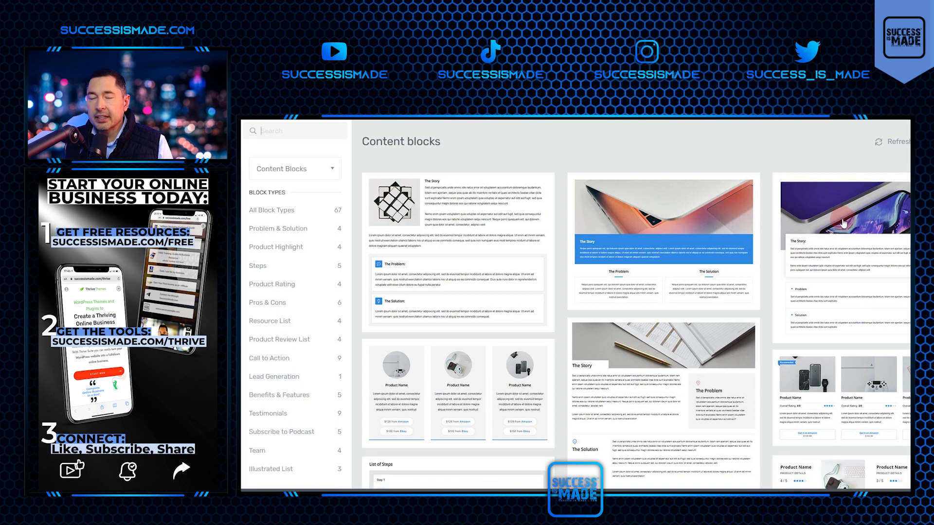
{"action": "left_click", "coordinate": [845, 219]}
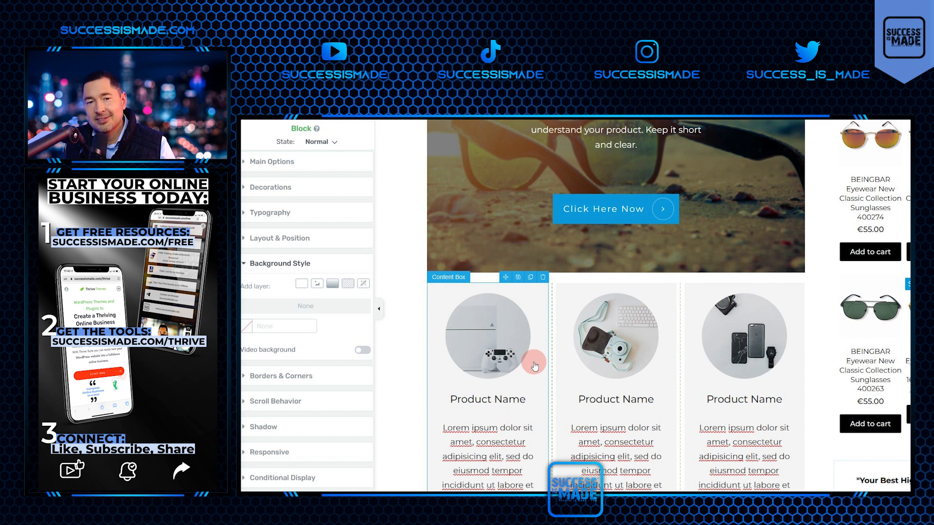
{"action": "scroll", "coordinate": [522, 372], "scroll_direction": "down", "scroll_amount": 4}
{"action": "triple_click", "coordinate": [428, 216]}
{"action": "type", "text": "gdjg;jagjsdgjsdgjsd"}
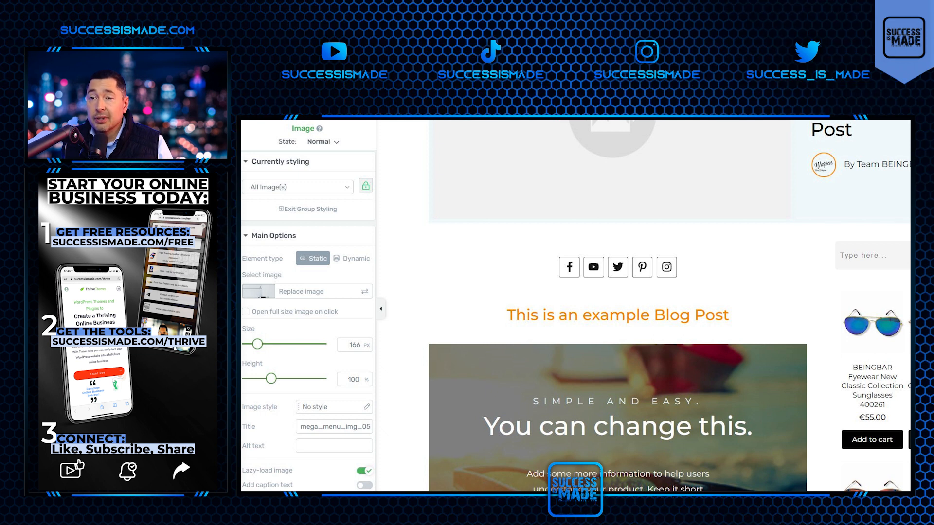
Add a content box below the Solution text and place a YouTube video element inside it.
{"action": "left_click_drag", "start_coordinate": [909, 219], "coordinate": [617, 253]}
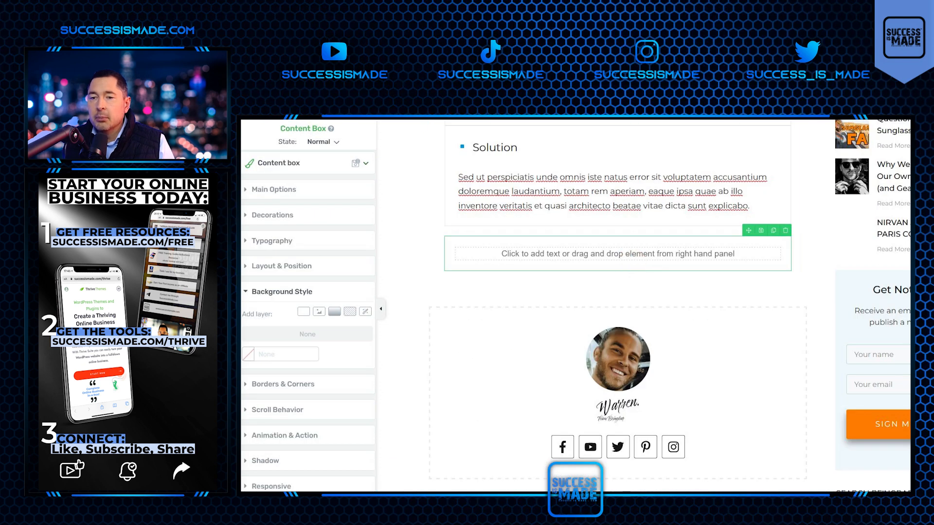
{"action": "left_click_drag", "start_coordinate": [908, 311], "coordinate": [642, 253]}
{"action": "left_click", "coordinate": [321, 208]}
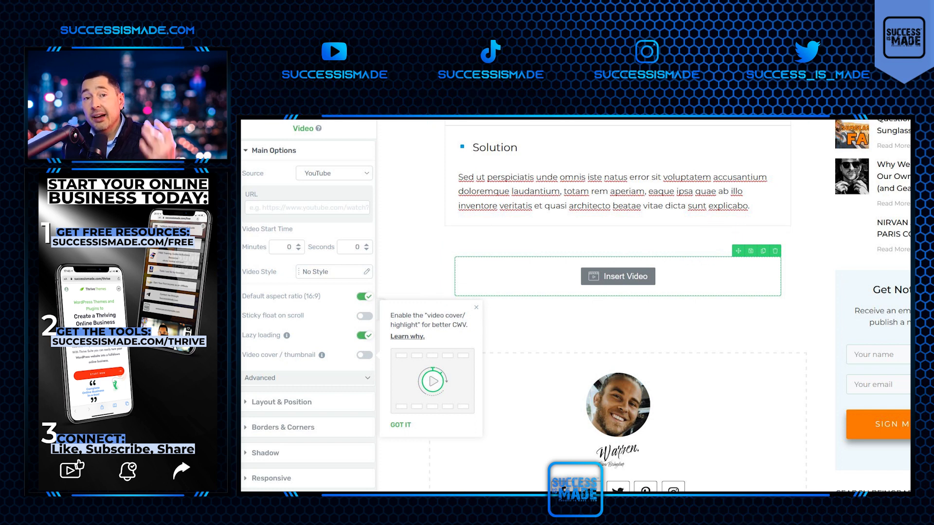
{"action": "left_click", "coordinate": [745, 382]}
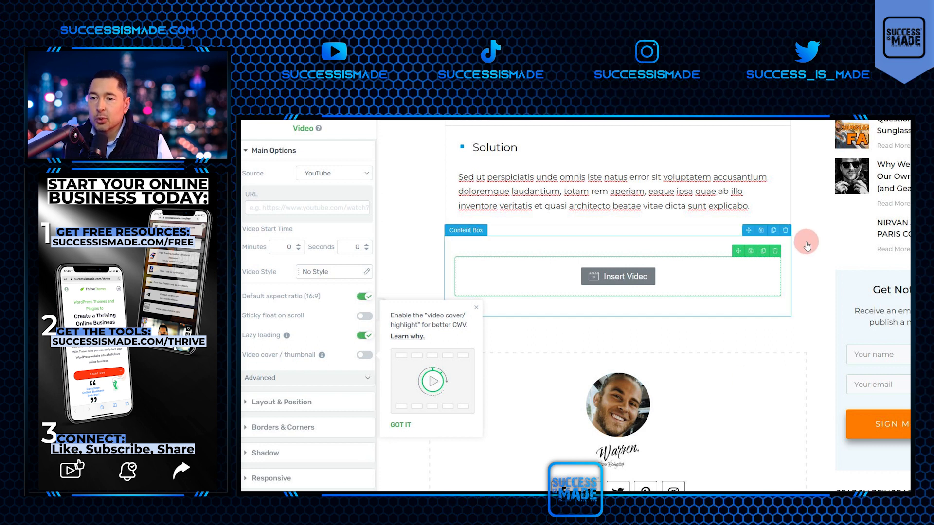
Review the page layout and leave Thrive Architect without saving the changes.
{"action": "scroll", "coordinate": [788, 263], "scroll_direction": "down", "scroll_amount": 10}
{"action": "scroll", "coordinate": [791, 268], "scroll_direction": "up", "scroll_amount": 5}
{"action": "scroll", "coordinate": [791, 268], "scroll_direction": "down", "scroll_amount": 9}
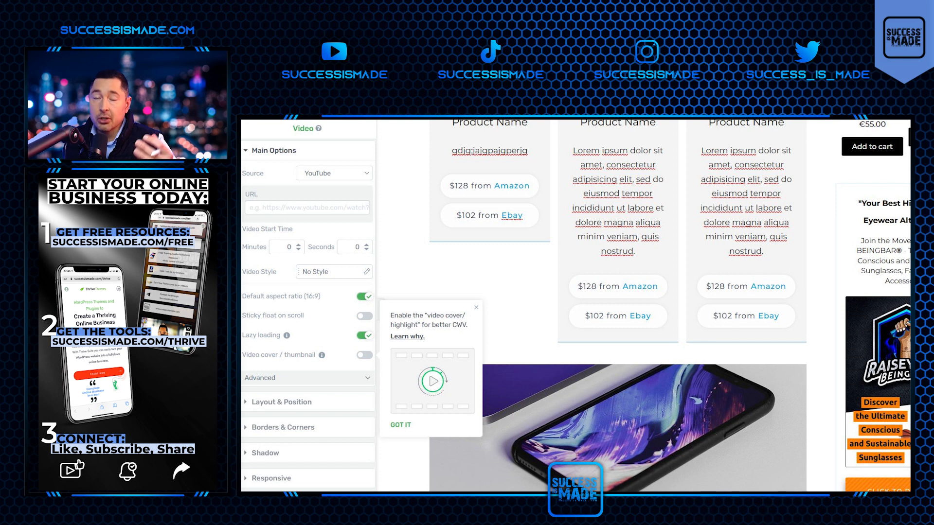
{"action": "key", "text": "ctrl+w"}
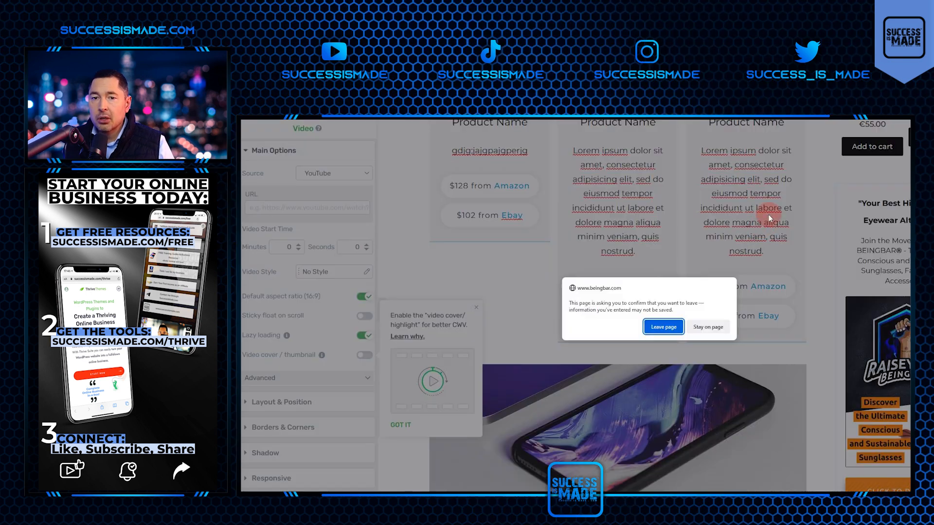
{"action": "left_click", "coordinate": [662, 327]}
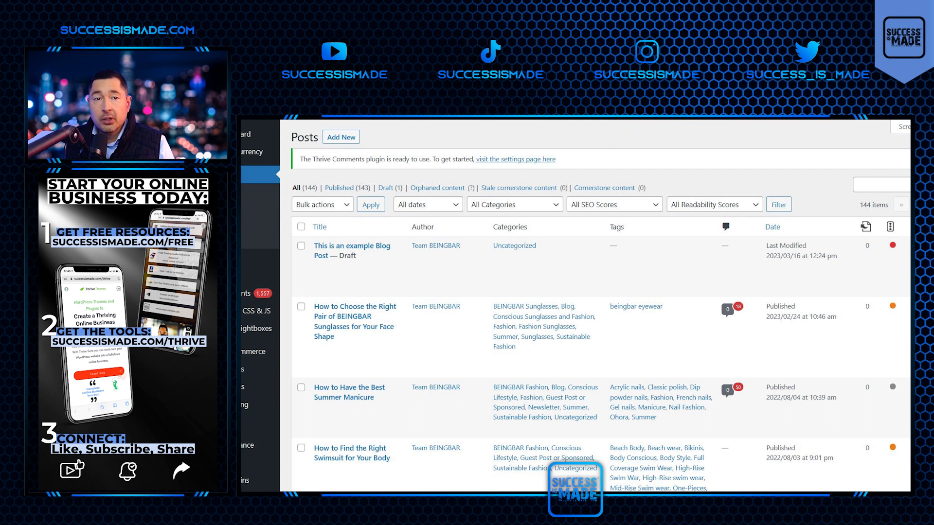
Clone the face-shape sunglasses post and retitle the copy "BEINGBAR Bracelets: The Perfect Accessory for Your Next Adventure" with the heading from the Word document.
{"action": "mouse_move", "coordinate": [379, 279]}
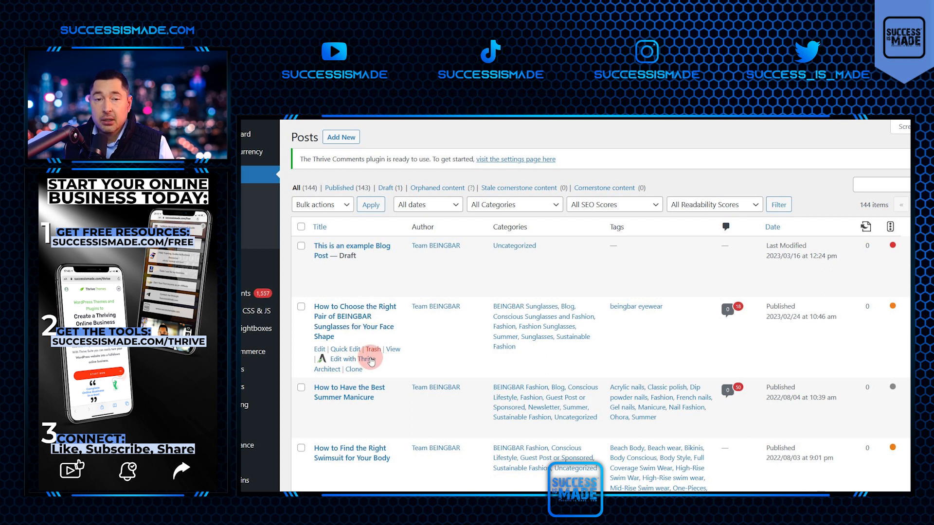
{"action": "left_click", "coordinate": [358, 368]}
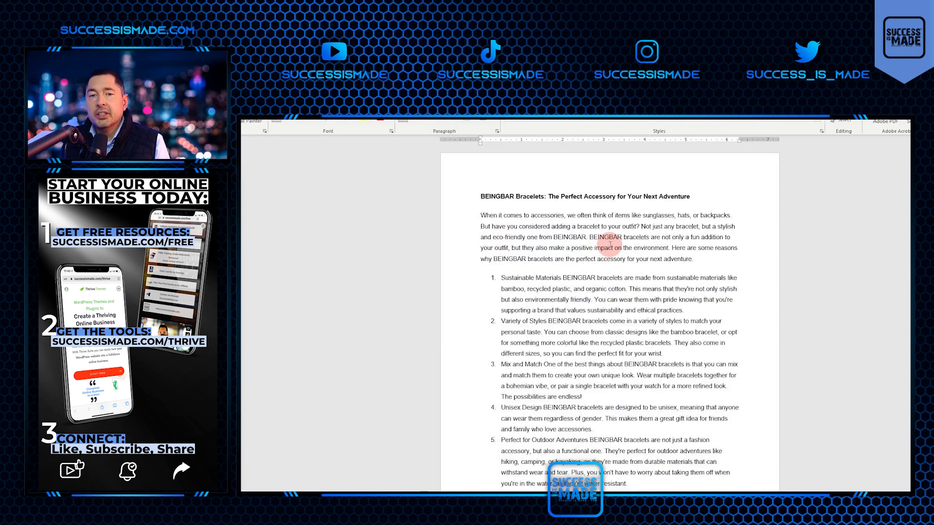
{"action": "triple_click", "coordinate": [518, 207]}
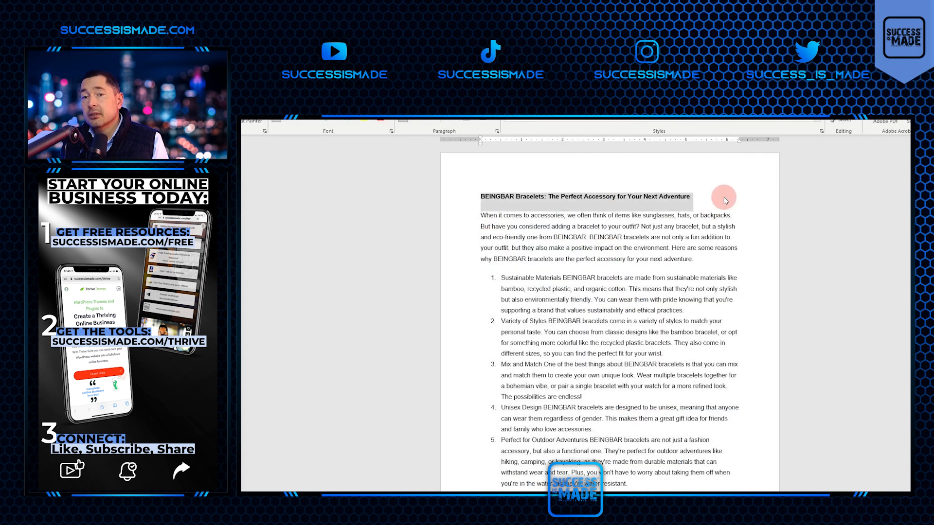
{"action": "left_click", "coordinate": [707, 195]}
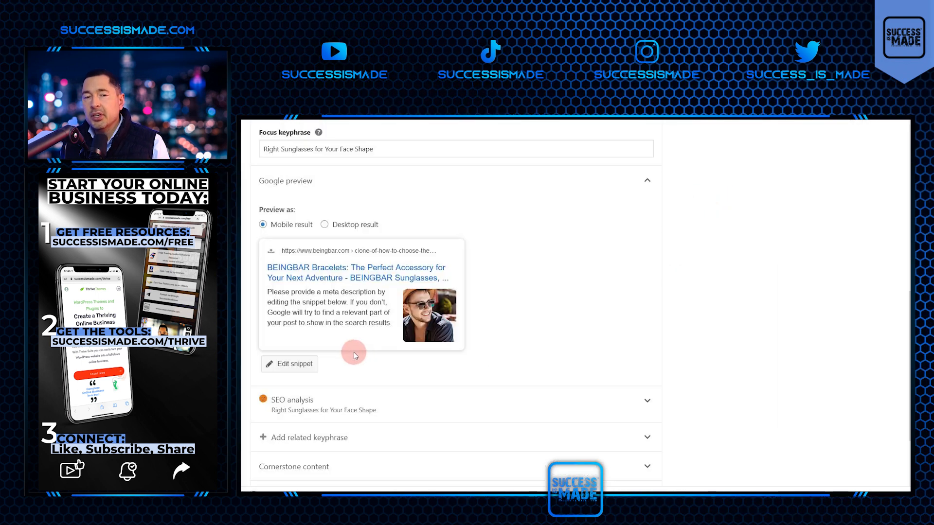
Replace the Yoast SEO focus keyphrase with "BEINGBAR Bracelets".
{"action": "scroll", "coordinate": [369, 211], "scroll_direction": "up", "scroll_amount": 3}
{"action": "left_click_drag", "start_coordinate": [384, 311], "coordinate": [258, 312]}
{"action": "type", "text": "BEINGBAR Bracelets"}
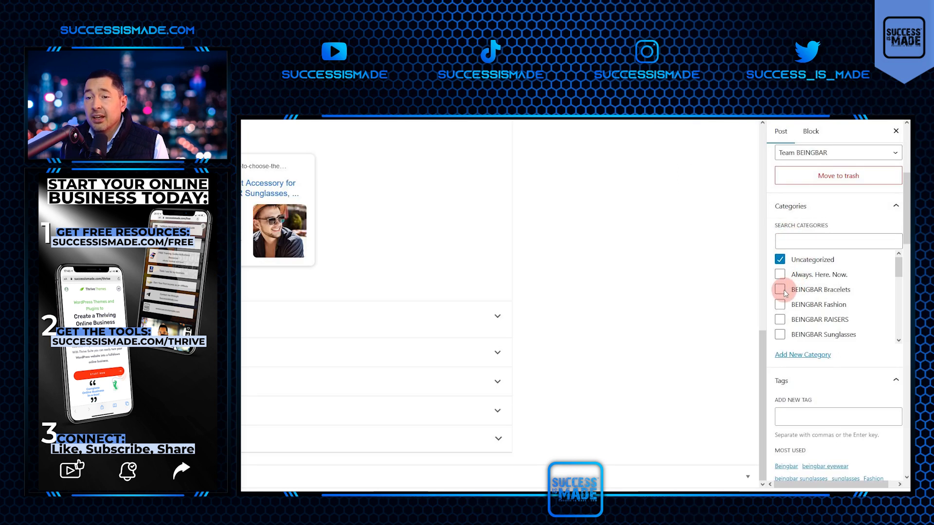
Assign the categories BEINGBAR Bracelets, BEINGBAR Fashion, Sustainability and Sustainable Fashion, and make BEINGBAR Bracelets the primary category.
{"action": "left_click", "coordinate": [782, 290]}
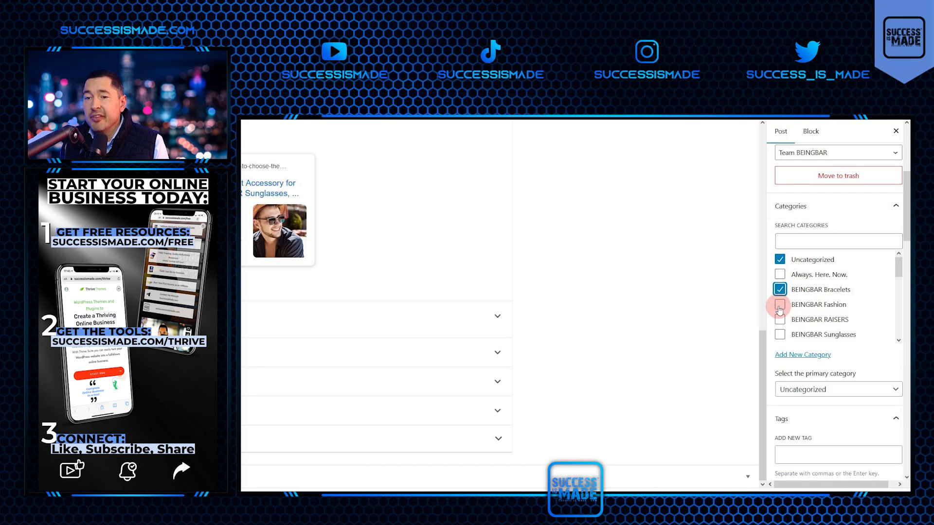
{"action": "left_click", "coordinate": [779, 307]}
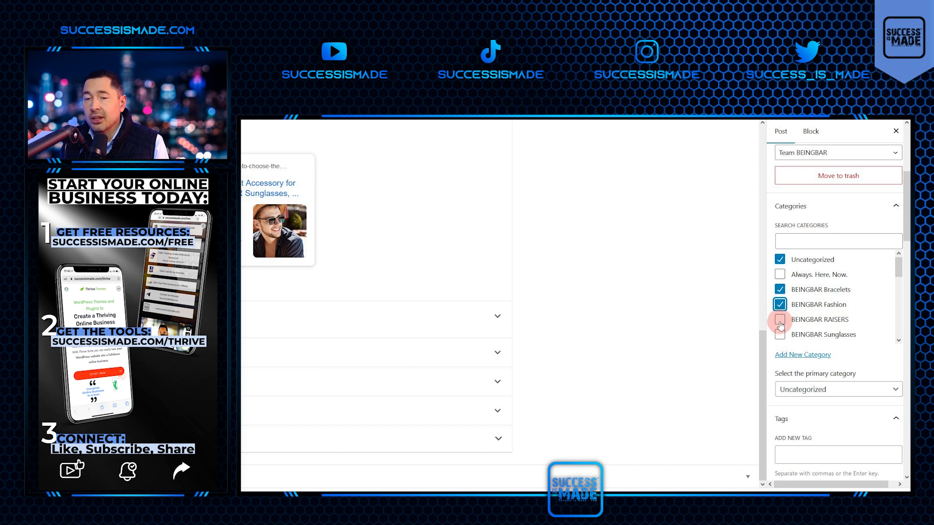
{"action": "scroll", "coordinate": [781, 325], "scroll_direction": "down", "scroll_amount": 5}
{"action": "left_click", "coordinate": [780, 333]}
{"action": "left_click", "coordinate": [780, 320]}
{"action": "left_click", "coordinate": [834, 392]}
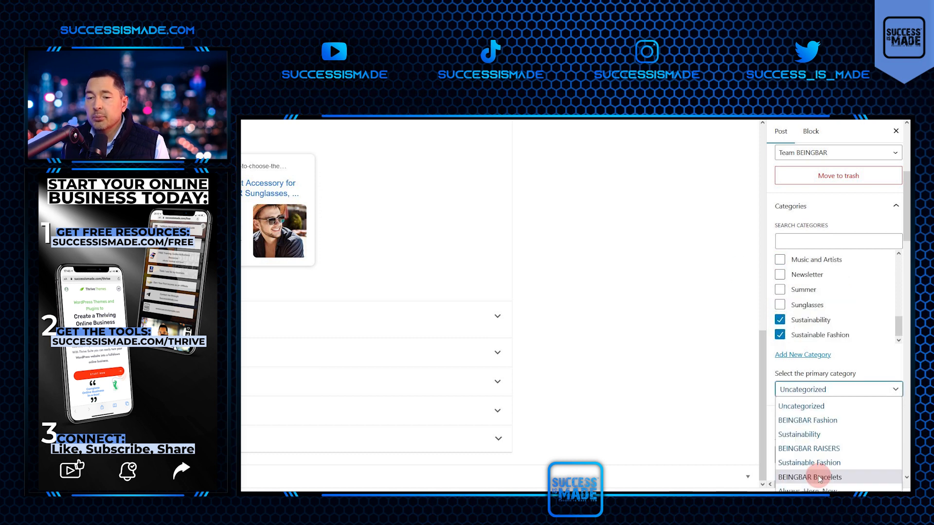
{"action": "left_click", "coordinate": [837, 479]}
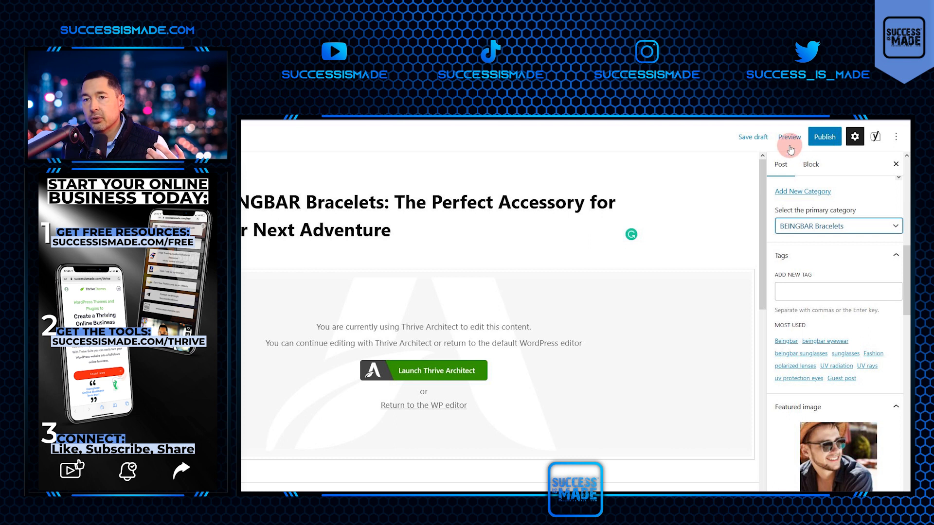
Open the cloned post in Thrive Architect and replace the sunglasses introduction with the bracelet introduction from the Word document.
{"action": "left_click", "coordinate": [427, 375]}
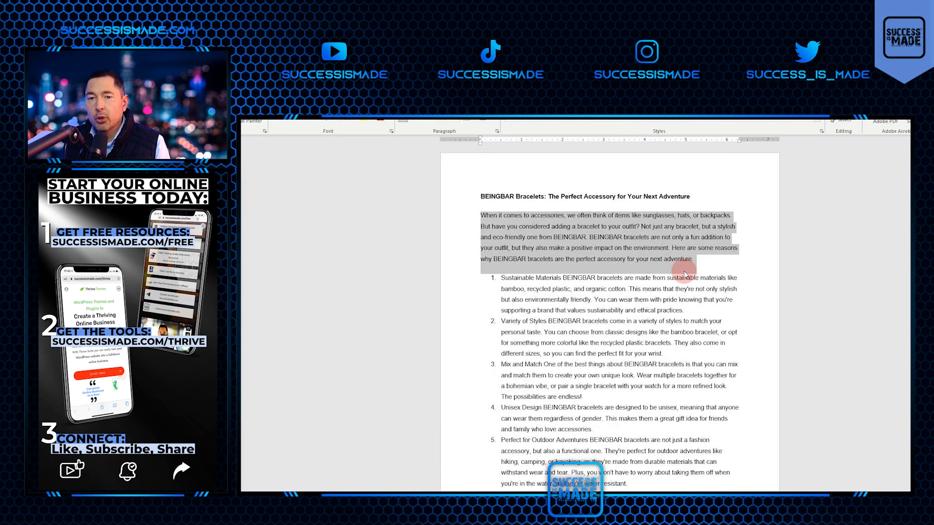
{"action": "left_click", "coordinate": [695, 258]}
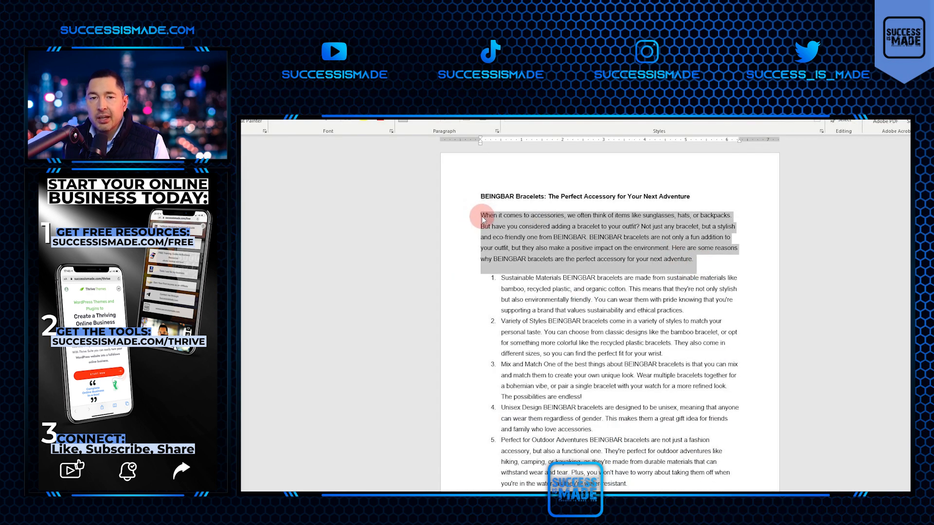
{"action": "left_click", "coordinate": [545, 238]}
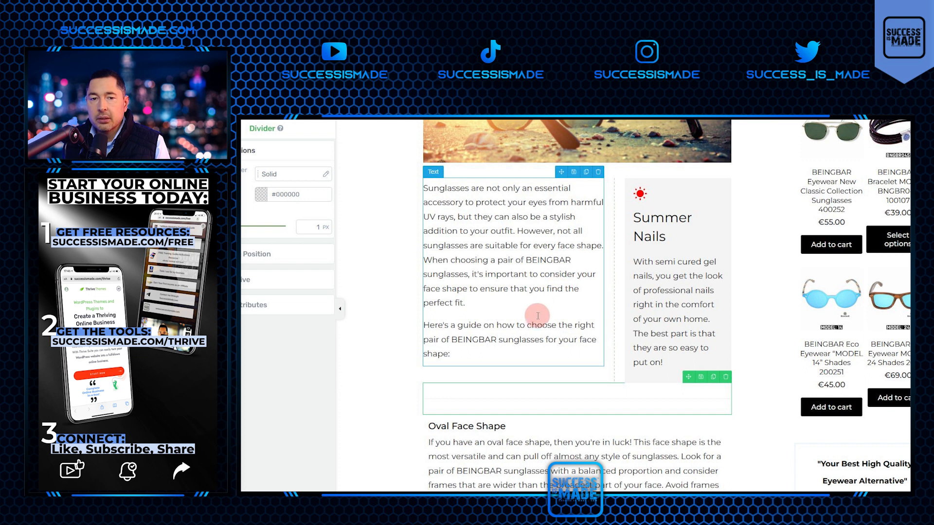
{"action": "left_click", "coordinate": [538, 316]}
{"action": "left_click_drag", "start_coordinate": [490, 354], "coordinate": [356, 175]}
{"action": "key", "text": "ctrl+v"}
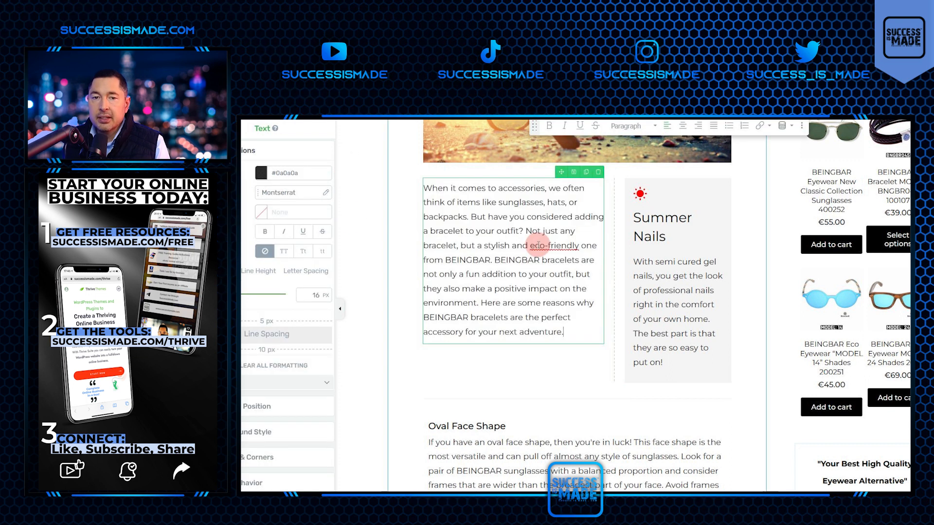
{"action": "right_click", "coordinate": [538, 247]}
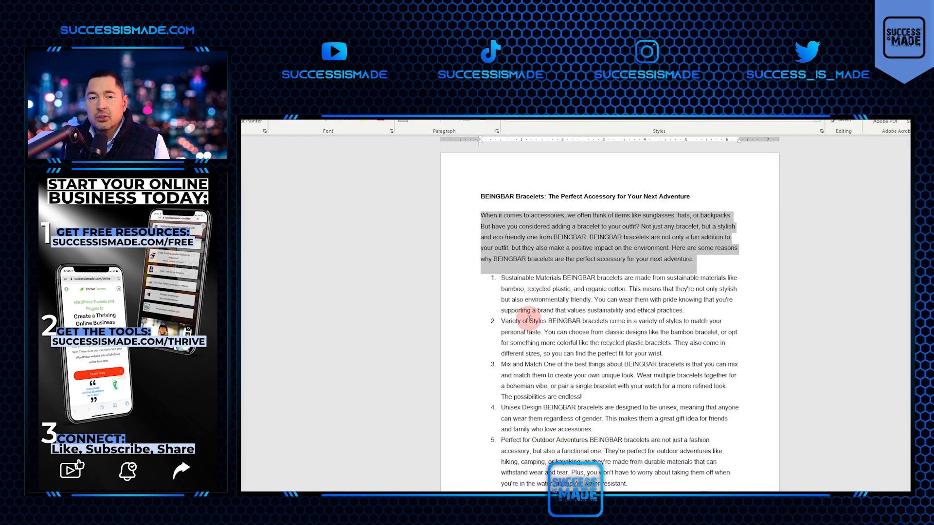
Copy the six numbered points from the Word document into Notepad and clean up the pasted text for copying.
{"action": "scroll", "coordinate": [529, 318], "scroll_direction": "down", "scroll_amount": 2}
{"action": "left_click", "coordinate": [634, 465]}
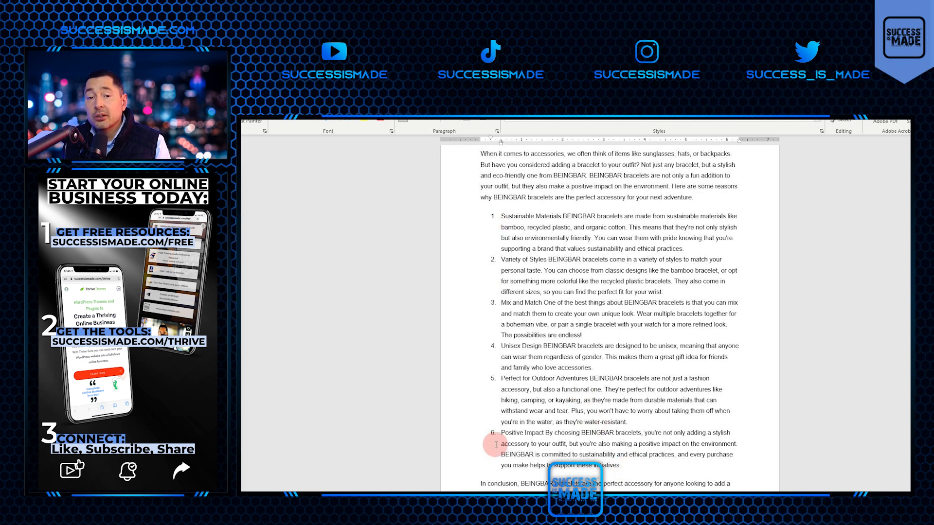
{"action": "left_click", "coordinate": [456, 220], "text": "shift"}
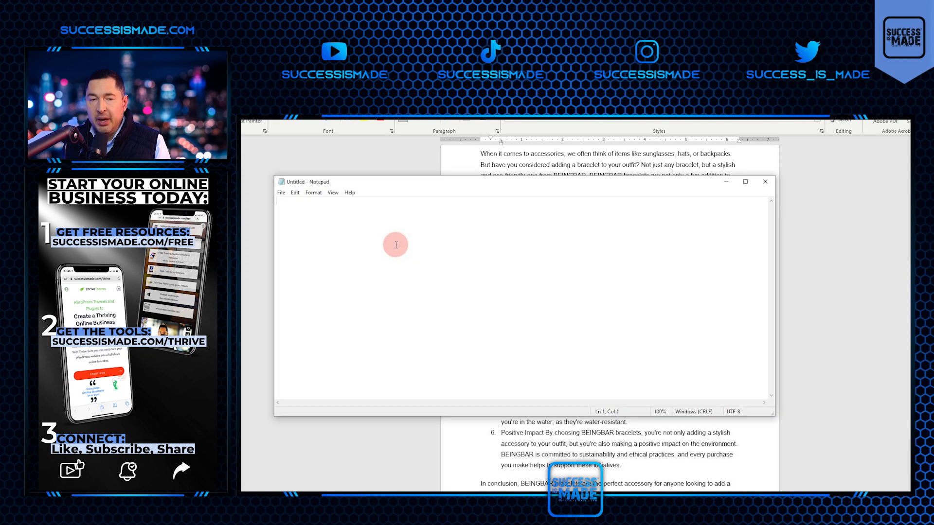
{"action": "type", "text": "1.\tSustainable Materials BEINGBAR bracelets are made from sustainable materials like bamboo, recycled plastic, and organic cotton. This means that they're not only stylish but also environmentally friendly. You can wear them with pride knowing that you're supporting a brand that values sustainability and ethical practices. 2.\tVariety of Styles BEINGBAR bracelets come in a variety of styles to match your personal taste. You can choose from classic designs like the bamboo bracelet, or opt for something more colorful like the recycled plastic bracelets. They also come in different sizes, so you can find the perfect fit for your wrist. 3.\tMix and Match One of the best things about BEINGBAR bracelets is that you can mix and match them to create your own unique look. Wear multiple bracelets together for a bohemian vibe, or pair a single bracelet with your watch for a more refined look. The possibilities are endless! 4.\tUnisex Design BEINGBAR bracelets are designed to be unisex, meaning that anyone can wear them regardless of gender. This makes them a great gift idea for friends and family who love accessories. 5.\tPerfect for Outdoor Adventures BEINGBAR bracelets are not just a fashion accessory, but also a functional one. They're perfect for outdoor adventures like hiking, camping, or kayaking, as they're made from durable materials that can withstand wear and tear. Plus, you won't have to worry about taking them off when you're in the water, as they're water-resistant. 6.\tPositive Impact By choosing BEINGBAR bracelets, you're not only adding a stylish accessory to your outfit, but you're also making a positive impact on the environment. BEINGBAR is committed to sustainability and ethical practices, and every purchase you make helps to support these initiatives."}
{"action": "key", "text": "BackSpace"}
{"action": "left_click_drag", "start_coordinate": [303, 201], "coordinate": [276, 217]}
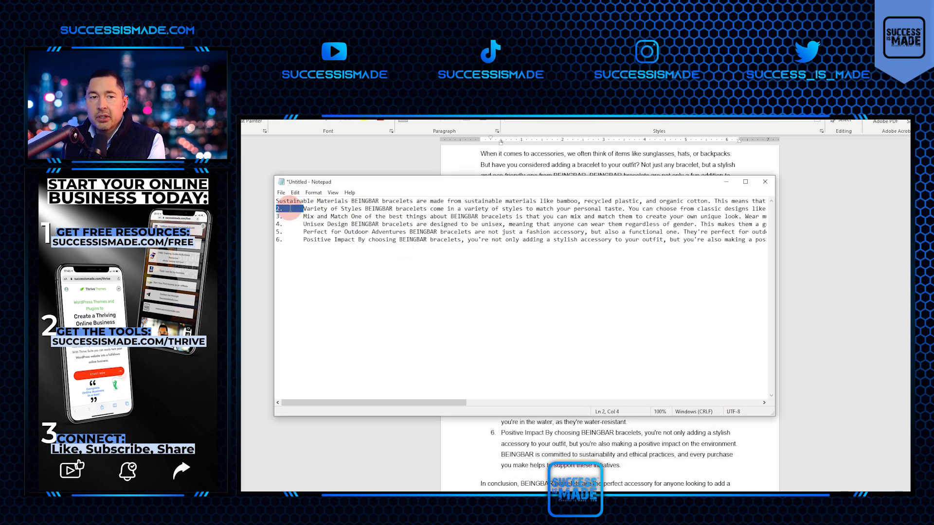
{"action": "key", "text": "BackSpace"}
{"action": "key", "text": "BackSpace"}
{"action": "key", "text": "ctrl+a"}
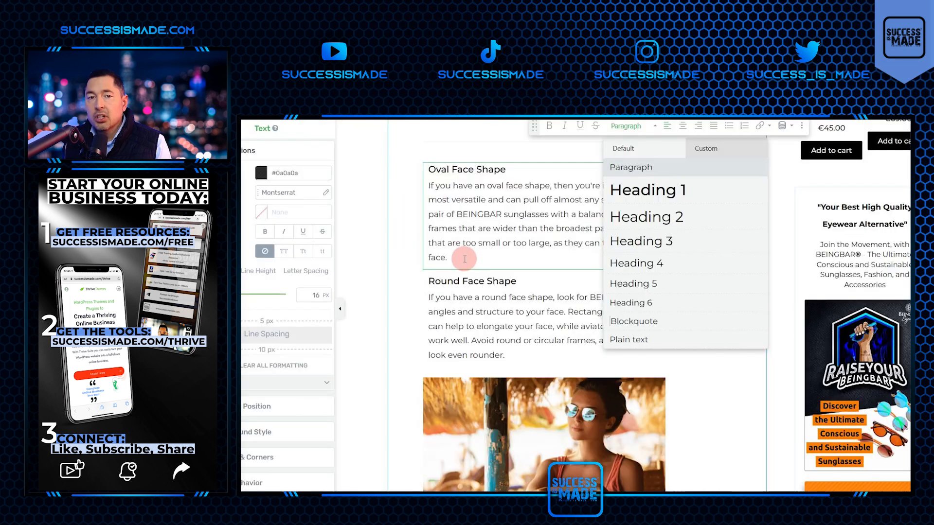
Replace the paragraph under "Oval Face Shape" with the six plain-text bracelet points from Notepad.
{"action": "left_click_drag", "start_coordinate": [458, 258], "coordinate": [408, 193]}
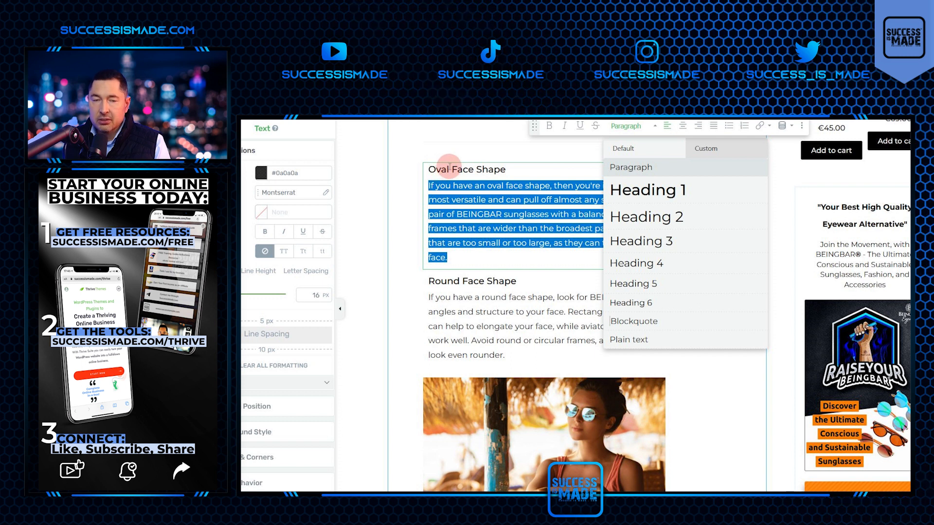
{"action": "key", "text": "ctrl+v"}
{"action": "left_click", "coordinate": [581, 220]}
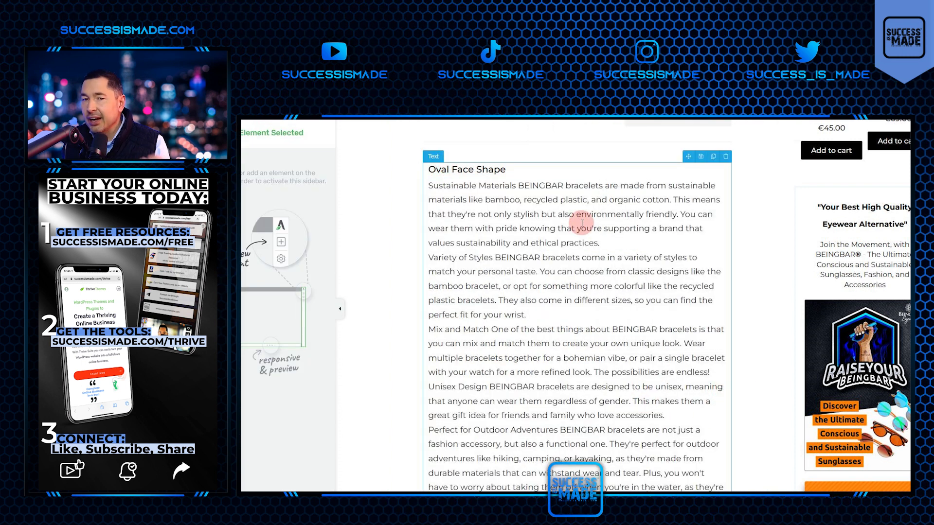
Turn the pasted bracelet text into a numbered list with six separate points.
{"action": "left_click", "coordinate": [430, 184]}
{"action": "left_click", "coordinate": [744, 125]}
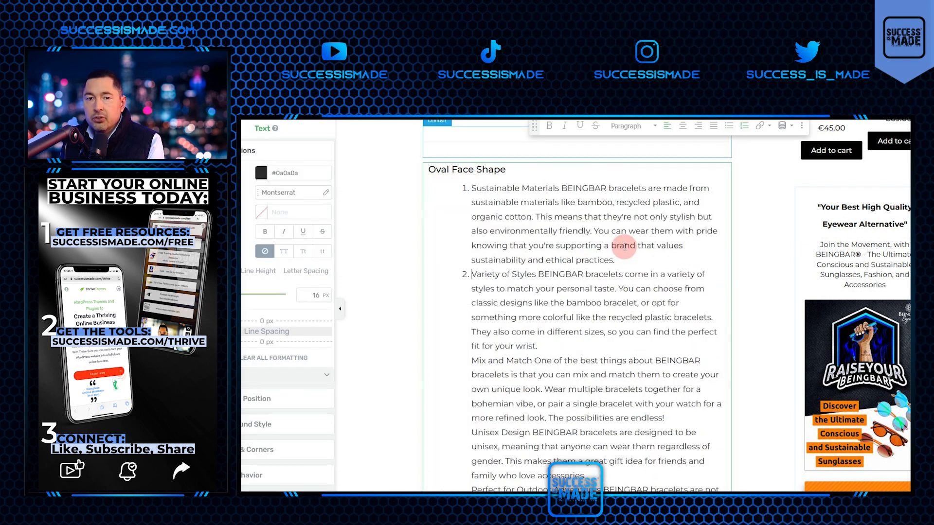
{"action": "scroll", "coordinate": [681, 311], "scroll_direction": "down", "scroll_amount": 2}
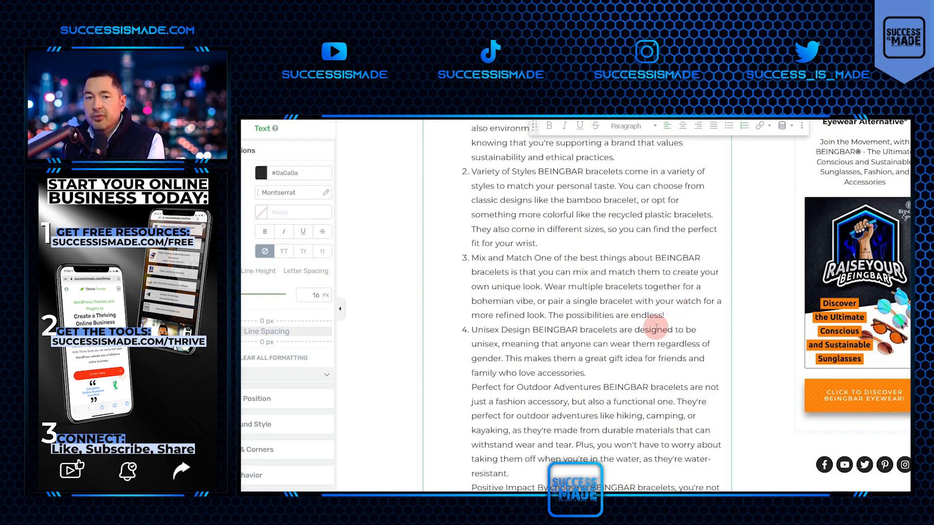
{"action": "left_click", "coordinate": [620, 373]}
{"action": "key", "text": "Return"}
{"action": "scroll", "coordinate": [632, 365], "scroll_direction": "down", "scroll_amount": 2}
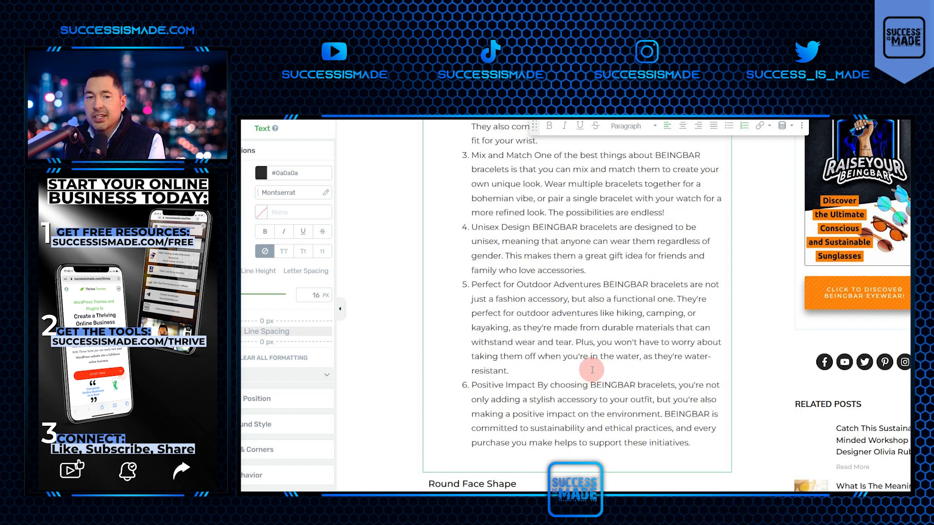
Check the first point against the Word document and split "Sustainable Materials" onto its own line above its description.
{"action": "scroll", "coordinate": [592, 372], "scroll_direction": "up", "scroll_amount": 4}
{"action": "left_click", "coordinate": [557, 188]}
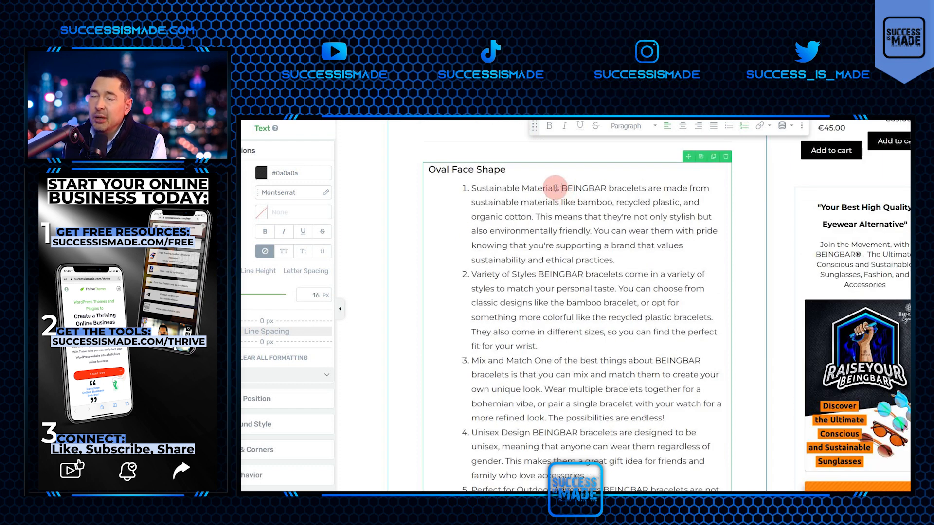
{"action": "left_click", "coordinate": [556, 189]}
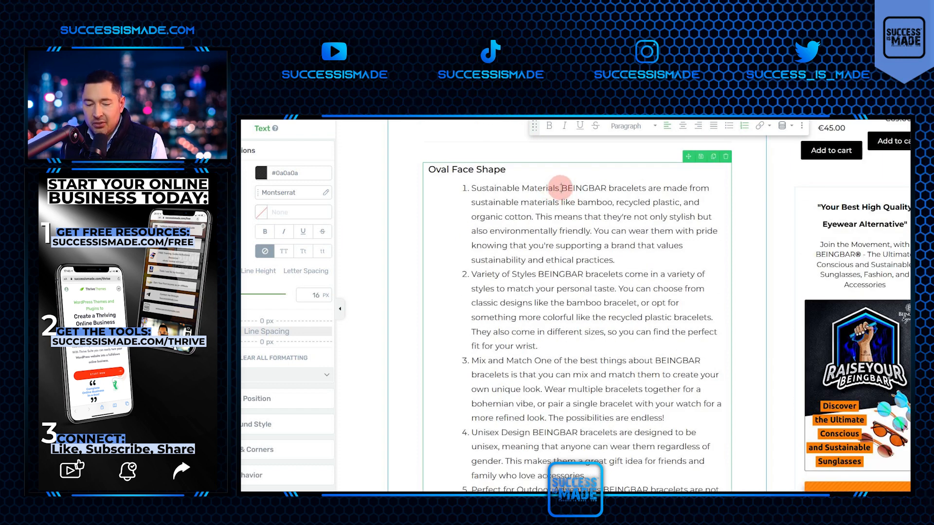
{"action": "key", "text": "alt+Tab"}
{"action": "left_click", "coordinate": [552, 233]}
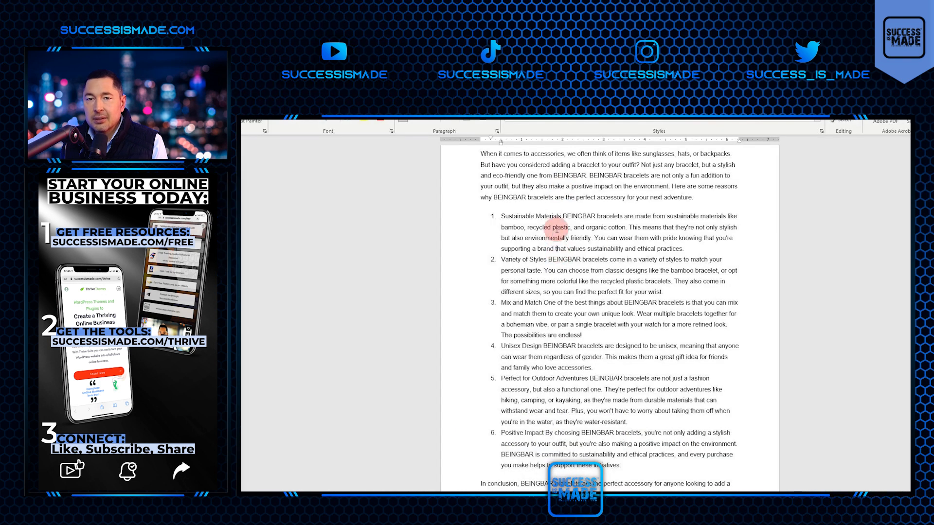
{"action": "key", "text": "alt+Tab"}
{"action": "left_click", "coordinate": [562, 188]}
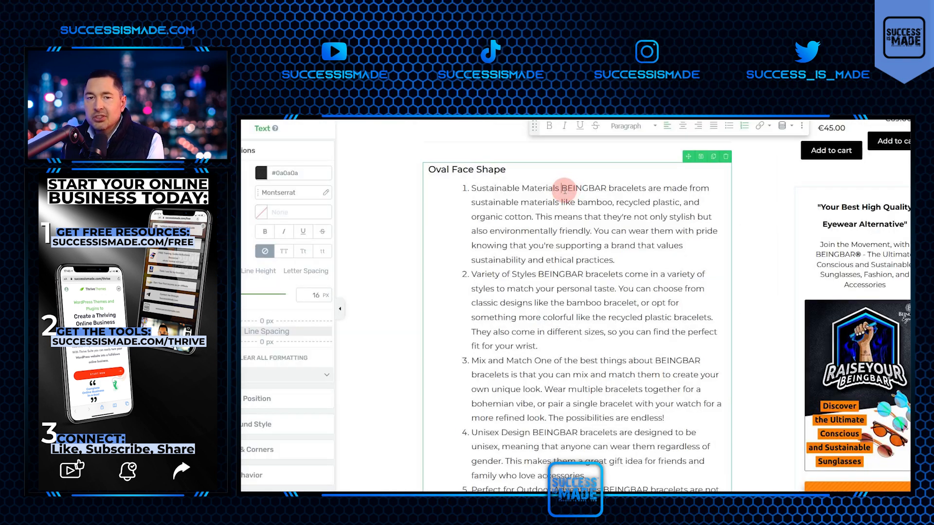
{"action": "key", "text": "Return"}
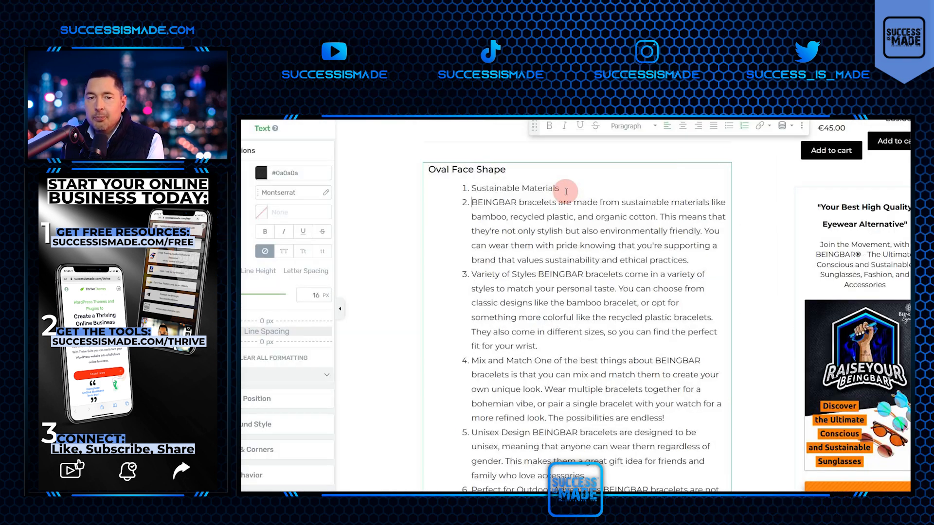
Remove the numbering from the first description and format "Sustainable Materials" as Heading 3.
{"action": "left_click", "coordinate": [743, 125]}
{"action": "left_click_drag", "start_coordinate": [561, 188], "coordinate": [487, 189]}
{"action": "left_click", "coordinate": [627, 126]}
{"action": "left_click", "coordinate": [638, 240]}
{"action": "left_click", "coordinate": [303, 294]}
{"action": "left_click", "coordinate": [243, 295]}
{"action": "left_click_drag", "start_coordinate": [565, 190], "coordinate": [472, 188]}
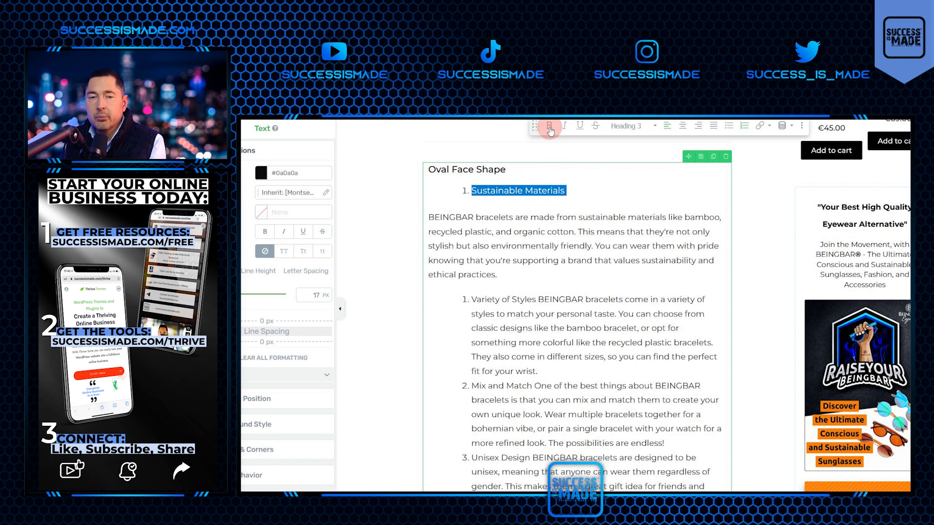
Insert the "List of Steps" content block with three stacked steps below the post title.
{"action": "left_click", "coordinate": [584, 254]}
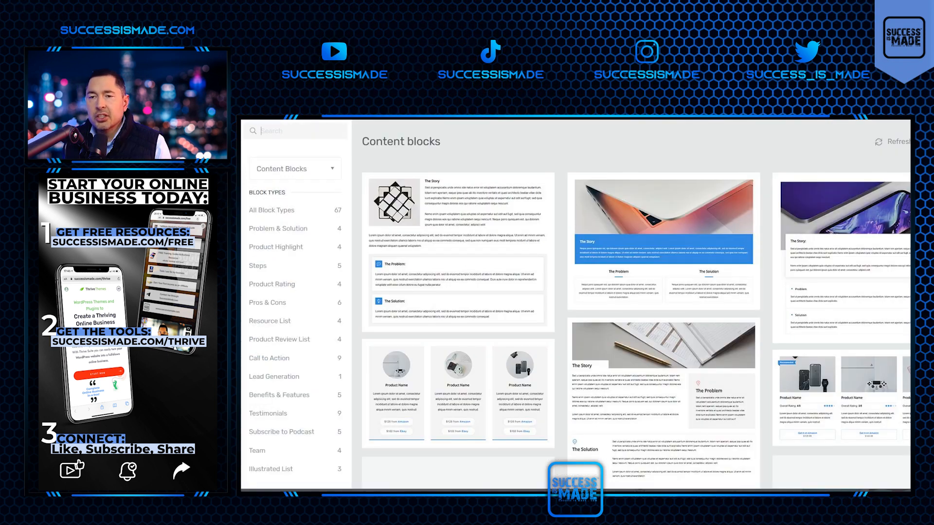
{"action": "scroll", "coordinate": [652, 275], "scroll_direction": "down", "scroll_amount": 4}
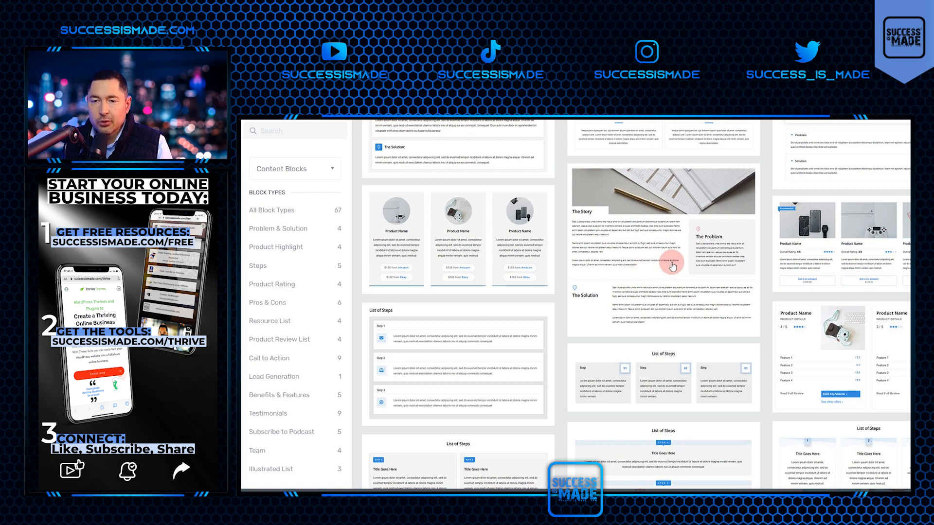
{"action": "left_click", "coordinate": [470, 333]}
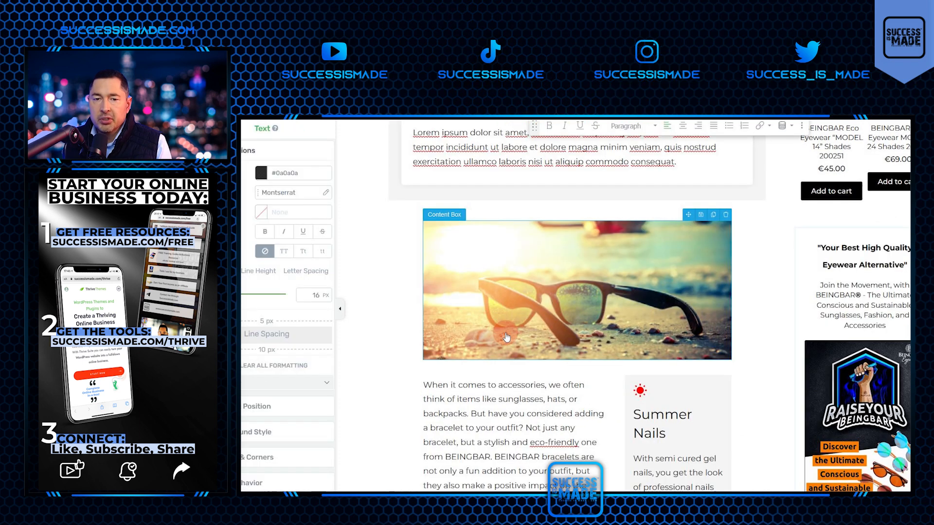
Fill the first step box with the heading "1: Sustainable Materials" and its description from the list further down the post.
{"action": "scroll", "coordinate": [508, 383], "scroll_direction": "down", "scroll_amount": 5}
{"action": "triple_click", "coordinate": [508, 383]}
{"action": "key", "text": "ctrl+c"}
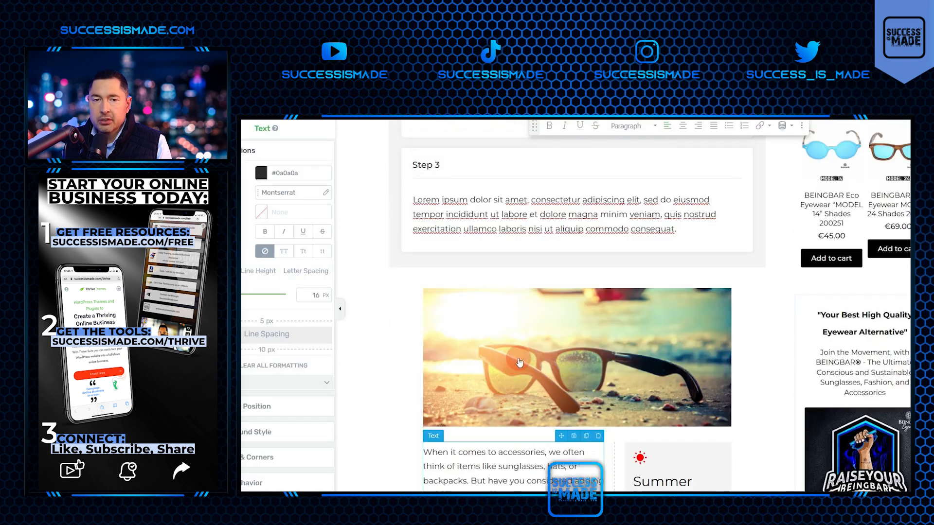
{"action": "scroll", "coordinate": [500, 289], "scroll_direction": "up", "scroll_amount": 5}
{"action": "key", "text": "ctrl+v"}
{"action": "triple_click", "coordinate": [459, 225]}
{"action": "type", "text": "1: Sustainable Materials"}
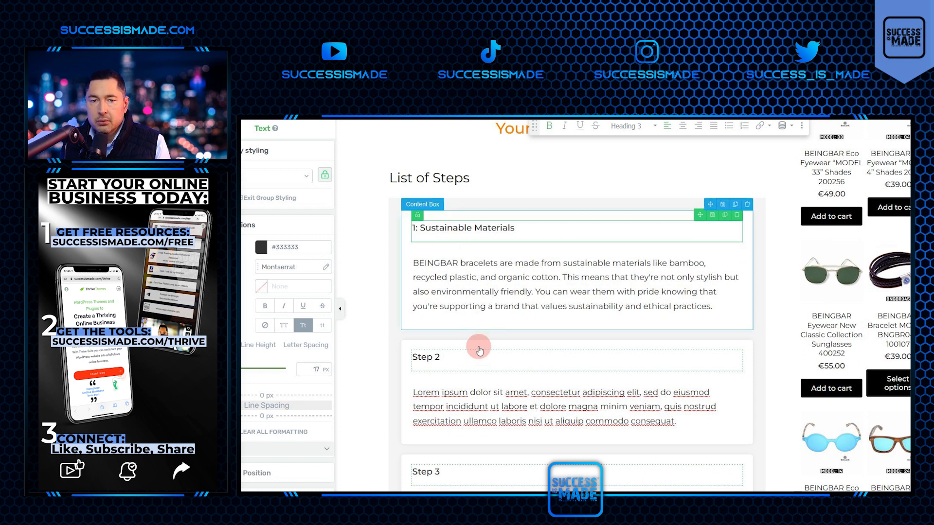
Retitle the second and third step boxes "2: Variety Of Styles" and "3: Mix And Match" using the headings in the Word document.
{"action": "triple_click", "coordinate": [423, 358]}
{"action": "type", "text": "2:"}
{"action": "scroll", "coordinate": [465, 308], "scroll_direction": "down", "scroll_amount": 1}
{"action": "type", "text": "Sustainable Materials"}
{"action": "key", "text": "alt+Tab"}
{"action": "left_click", "coordinate": [501, 260]}
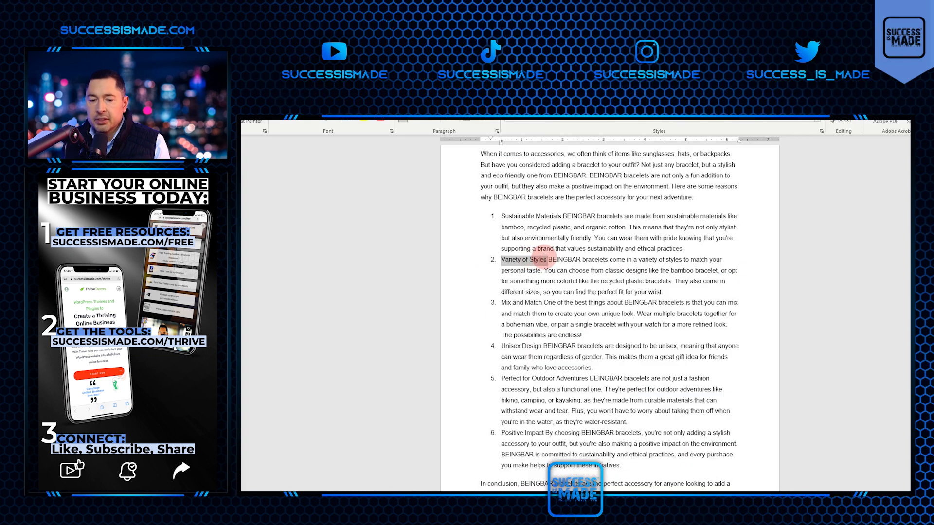
{"action": "key", "text": "ctrl+c"}
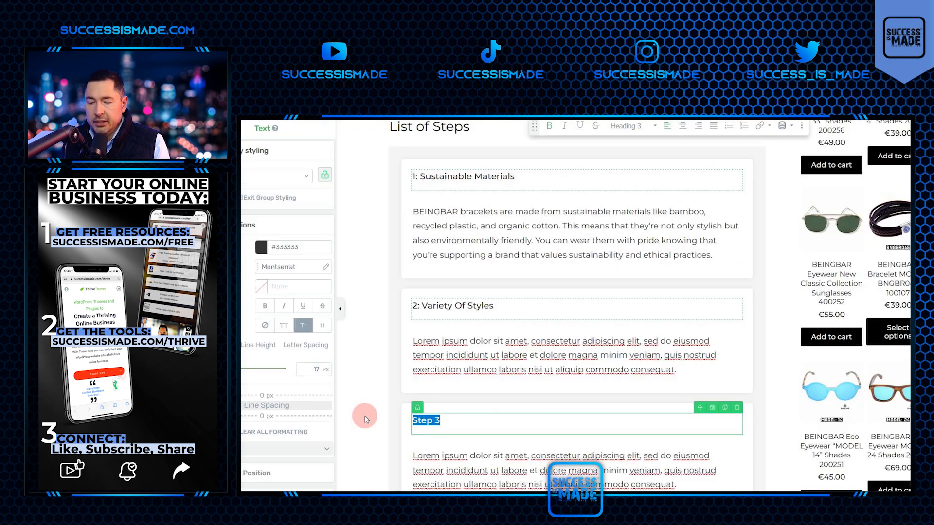
{"action": "key", "text": "alt+Tab"}
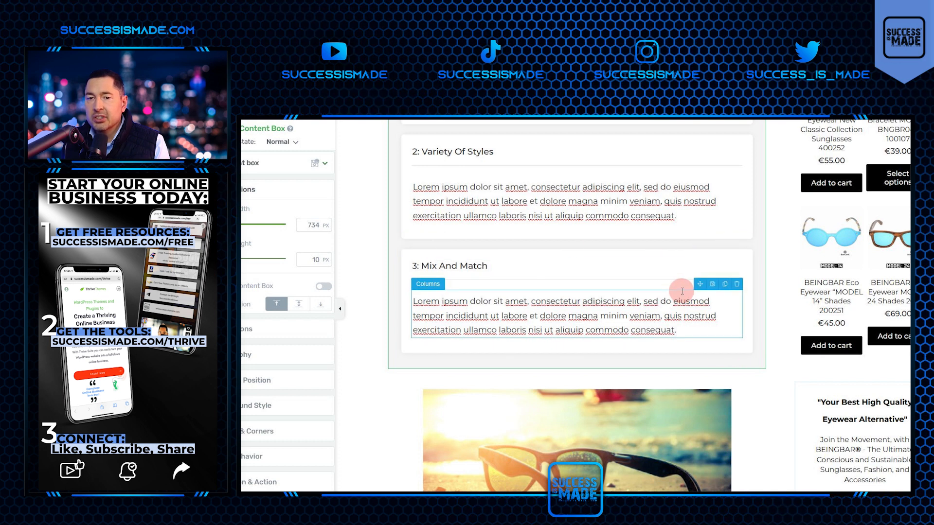
Duplicate the "3: Mix And Match" content box to create boxes for the remaining bracelet points.
{"action": "left_click", "coordinate": [740, 304]}
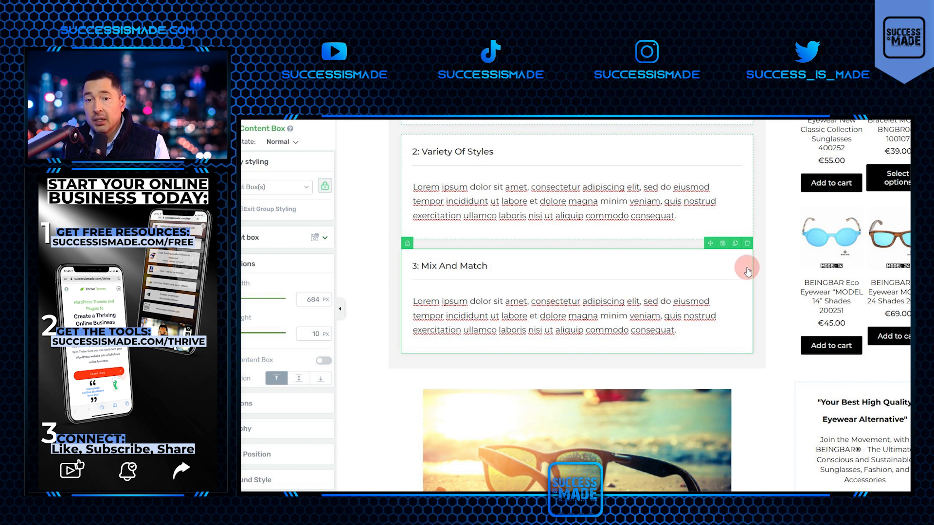
{"action": "left_click", "coordinate": [735, 243]}
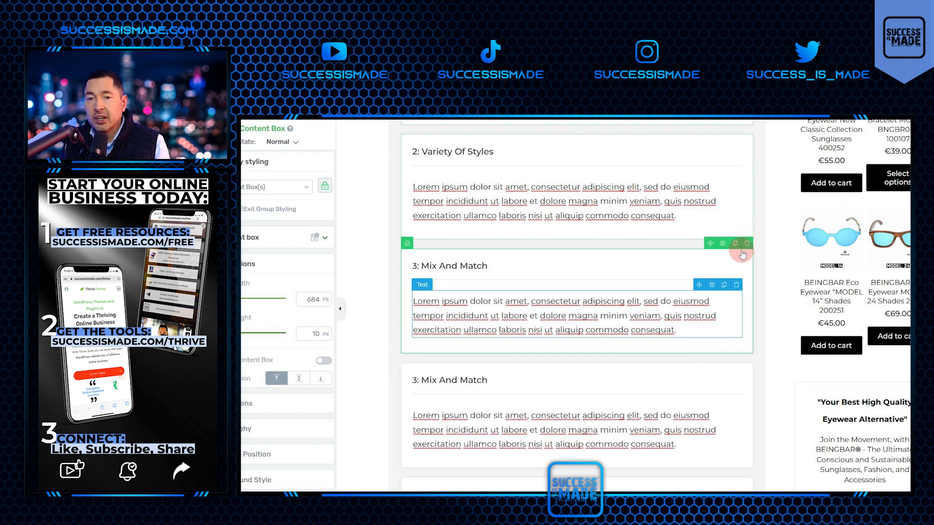
{"action": "scroll", "coordinate": [636, 329], "scroll_direction": "down", "scroll_amount": 5}
Copy the remaining headings from Word into the duplicated boxes, including "4: Unisex Design" and "5: Perfect For Outdoor Adventures".
{"action": "key", "text": "alt+Tab"}
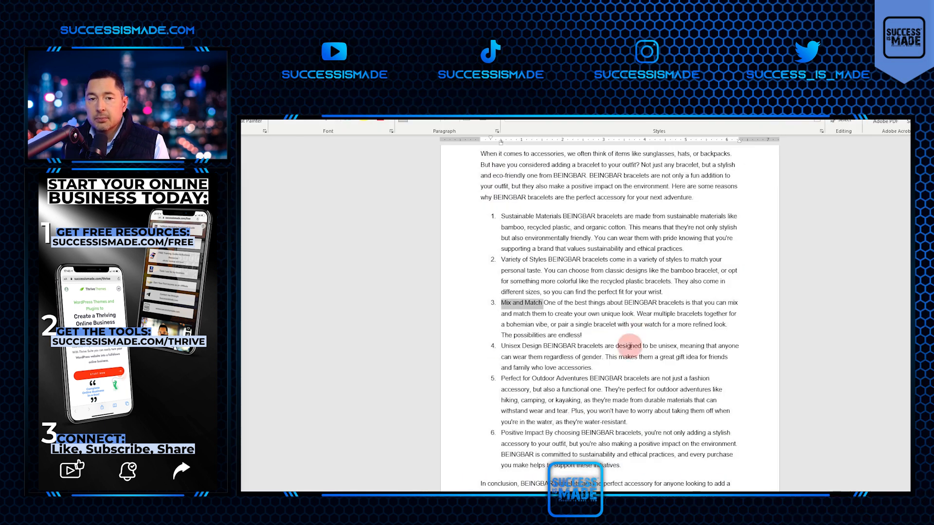
{"action": "left_click_drag", "start_coordinate": [501, 346], "coordinate": [538, 348]}
{"action": "key", "text": "alt+Tab"}
{"action": "scroll", "coordinate": [548, 314], "scroll_direction": "up", "scroll_amount": 1}
{"action": "key", "text": "alt+Tab"}
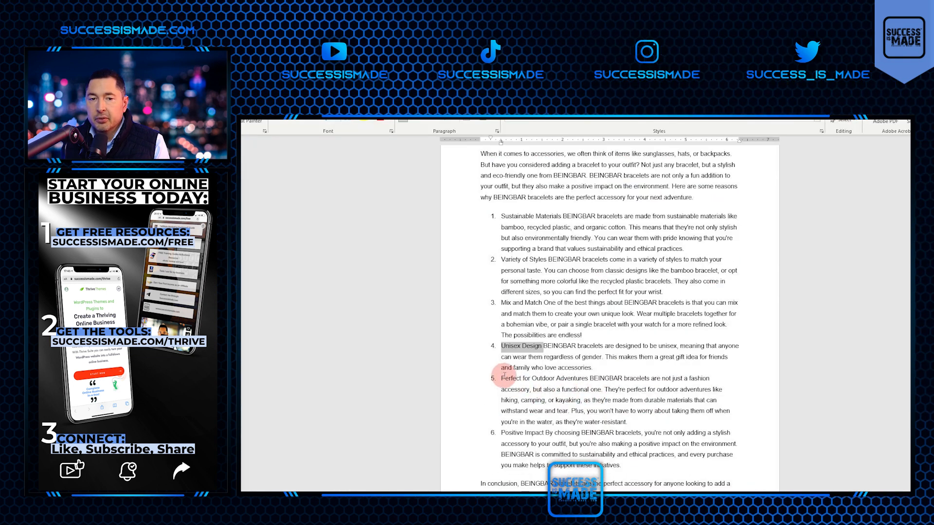
{"action": "left_click", "coordinate": [563, 378]}
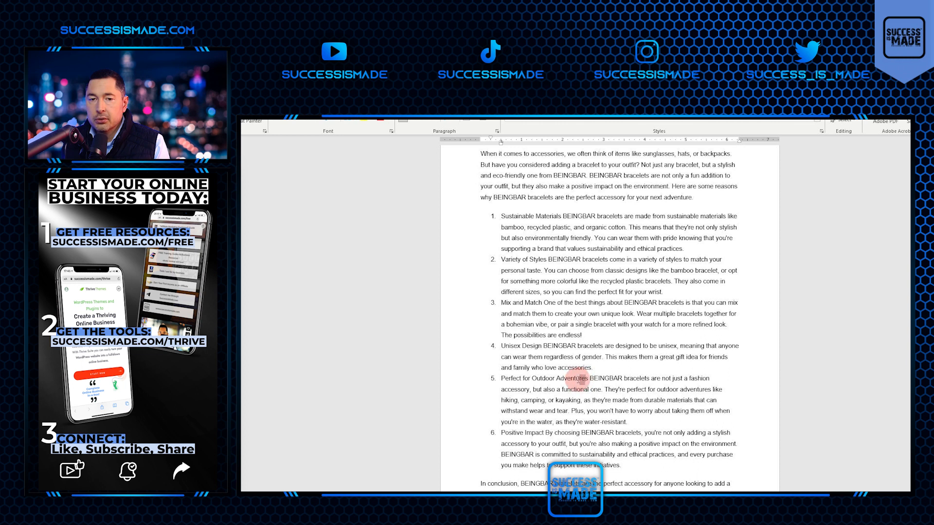
{"action": "left_click_drag", "start_coordinate": [590, 378], "coordinate": [501, 379]}
{"action": "left_click_drag", "start_coordinate": [501, 432], "coordinate": [544, 432]}
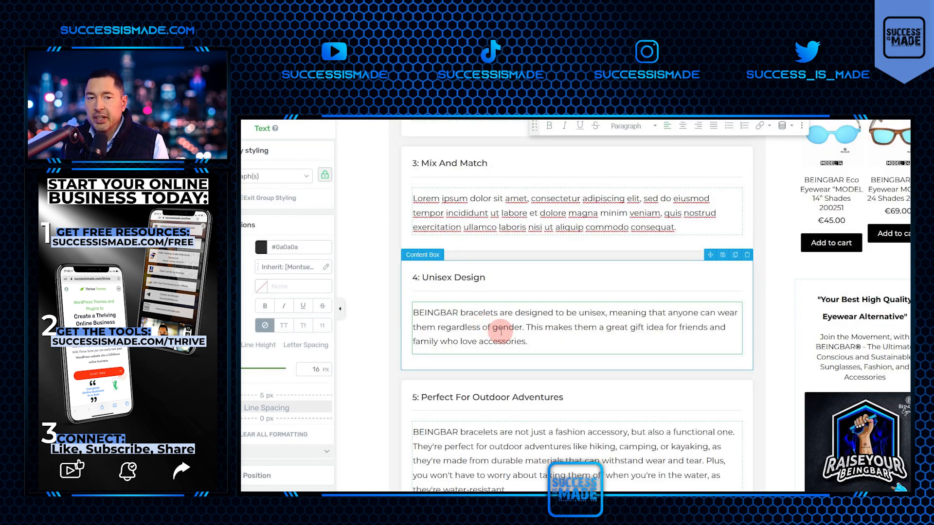
Copy the Word descriptions into the matching step boxes, working up from "3: Mix And Match" through "2: Variety Of Styles" to "1: Sustainable Materials".
{"action": "key", "text": "alt+Tab"}
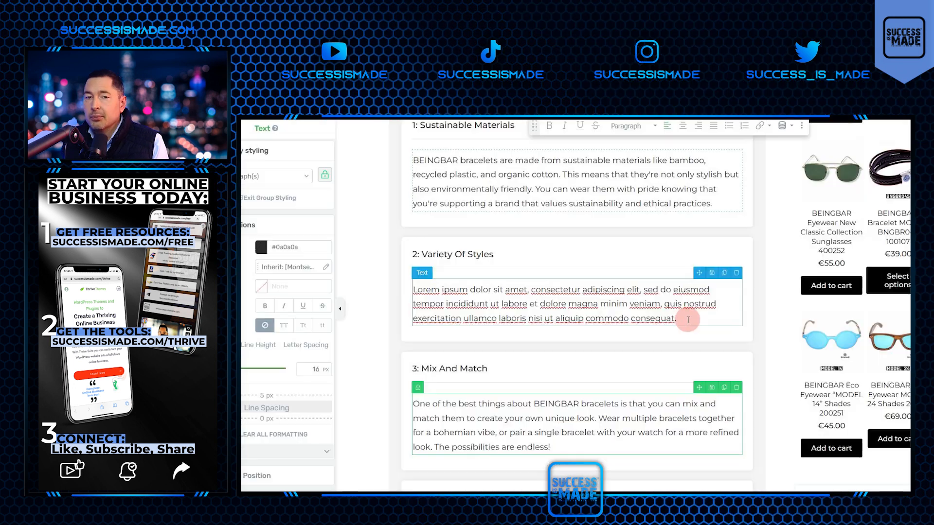
{"action": "left_click_drag", "start_coordinate": [677, 319], "coordinate": [412, 290]}
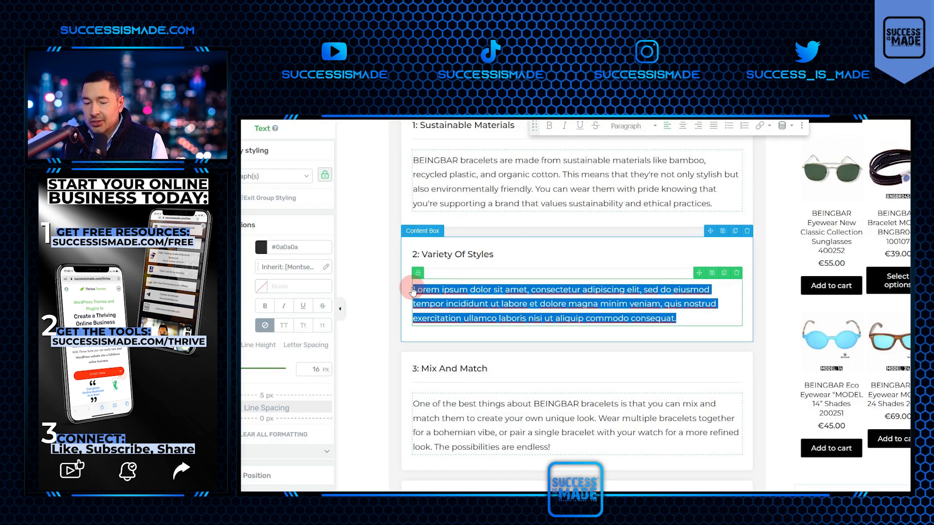
{"action": "key", "text": "ctrl+v"}
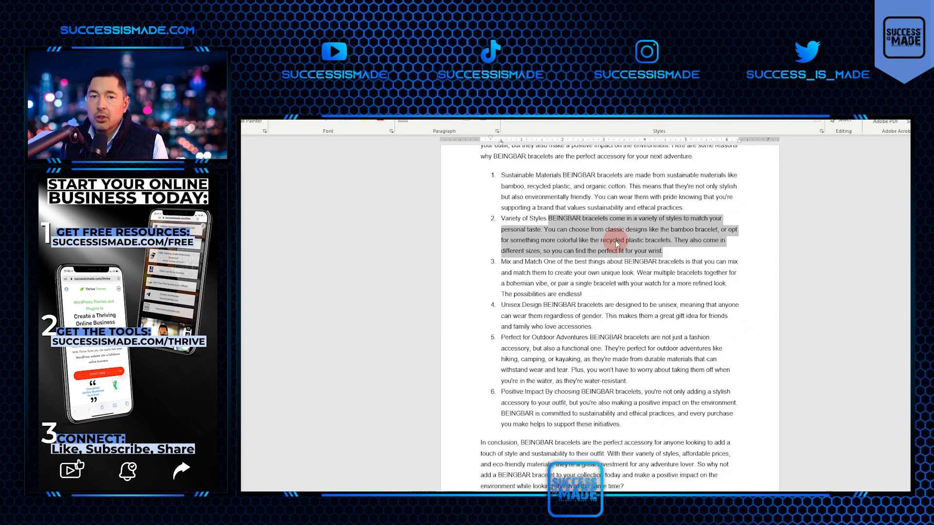
{"action": "scroll", "coordinate": [615, 243], "scroll_direction": "up", "scroll_amount": 2}
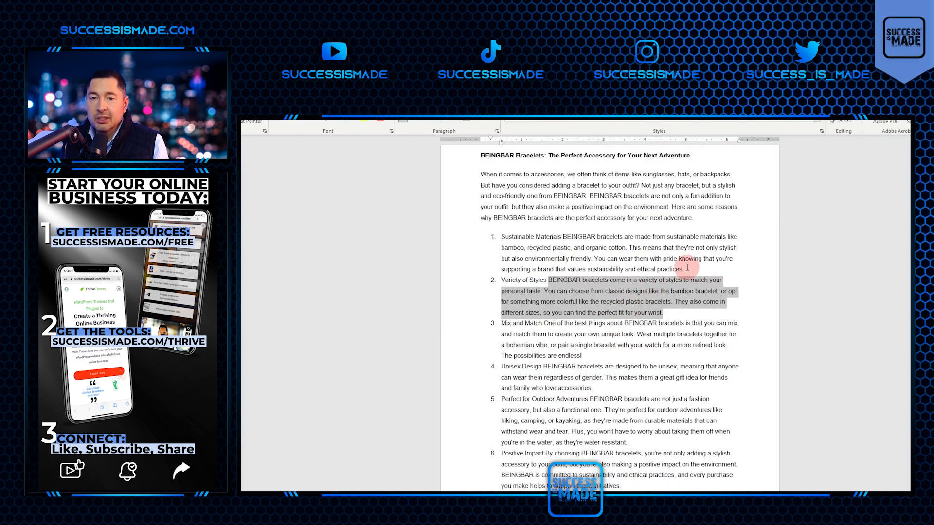
{"action": "left_click_drag", "start_coordinate": [687, 268], "coordinate": [577, 222]}
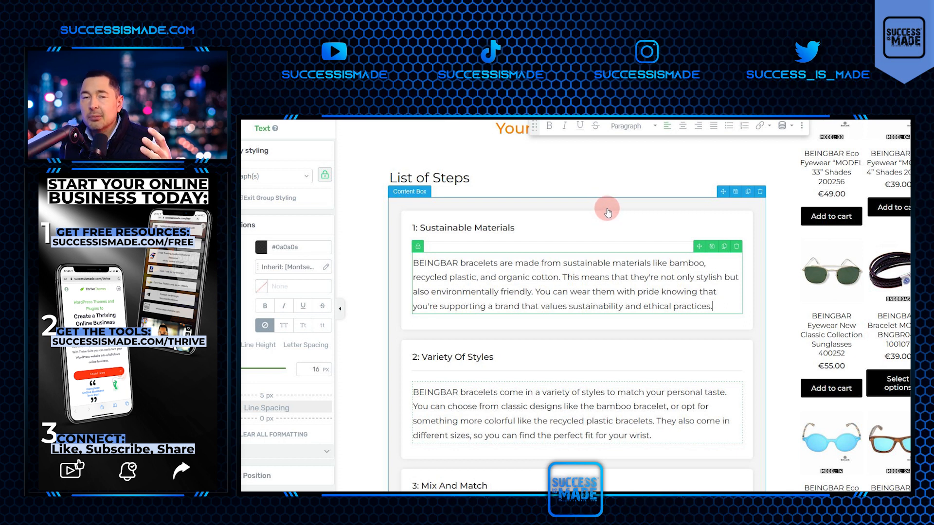
Move the outer content box holding all the numbered bracelet points into the main post layout, below the introduction's divider.
{"action": "left_click", "coordinate": [603, 214]}
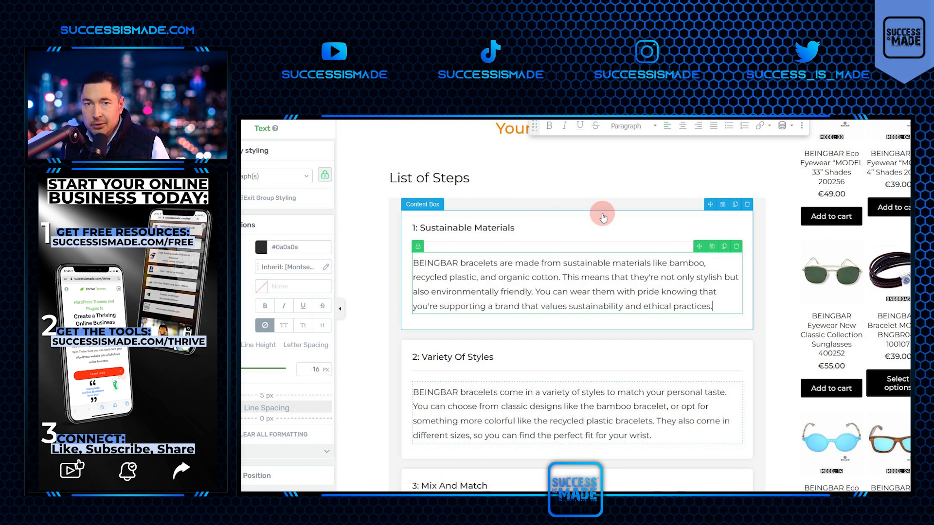
{"action": "scroll", "coordinate": [666, 243], "scroll_direction": "up", "scroll_amount": 1}
{"action": "left_click", "coordinate": [666, 257]}
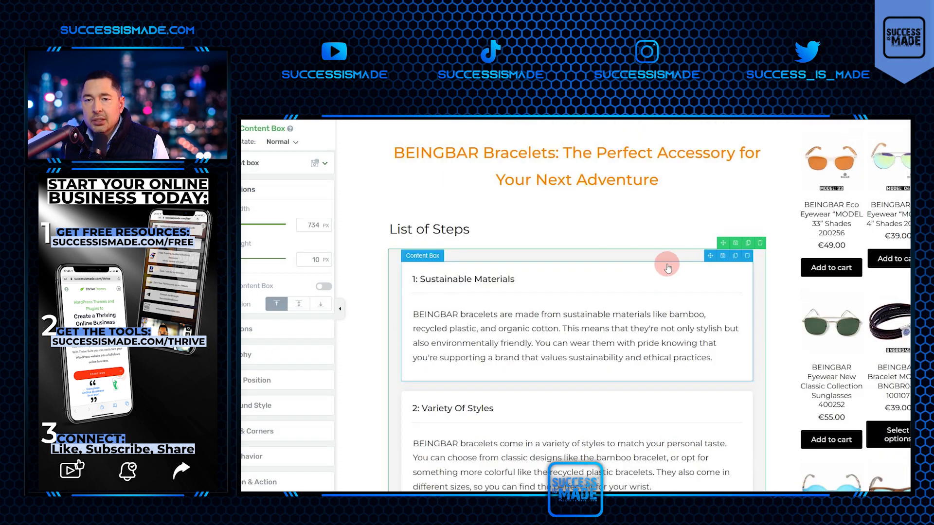
{"action": "scroll", "coordinate": [646, 475], "scroll_direction": "down", "scroll_amount": 5}
{"action": "scroll", "coordinate": [646, 475], "scroll_direction": "up", "scroll_amount": 10}
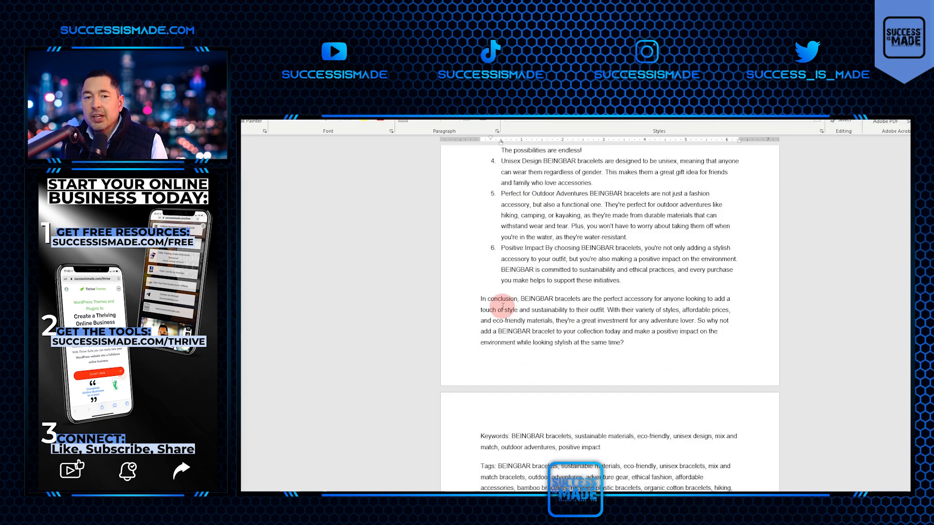
Copy the closing paragraph beginning "In conclusion, BEINGBAR bracelets" from the Word document into the post's conclusion text.
{"action": "left_click_drag", "start_coordinate": [481, 298], "coordinate": [617, 344]}
{"action": "key", "text": "alt+Tab"}
{"action": "scroll", "coordinate": [568, 375], "scroll_direction": "down", "scroll_amount": 5}
Duplicate the sunglasses image content box and place the copy directly above the numbered bracelet points.
{"action": "left_click", "coordinate": [574, 286]}
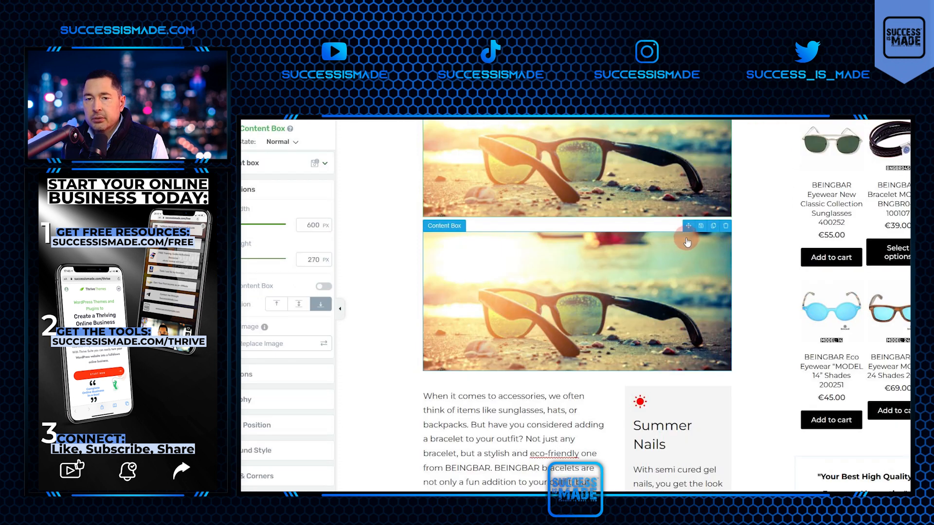
{"action": "left_click", "coordinate": [666, 450]}
{"action": "scroll", "coordinate": [668, 451], "scroll_direction": "down", "scroll_amount": 6}
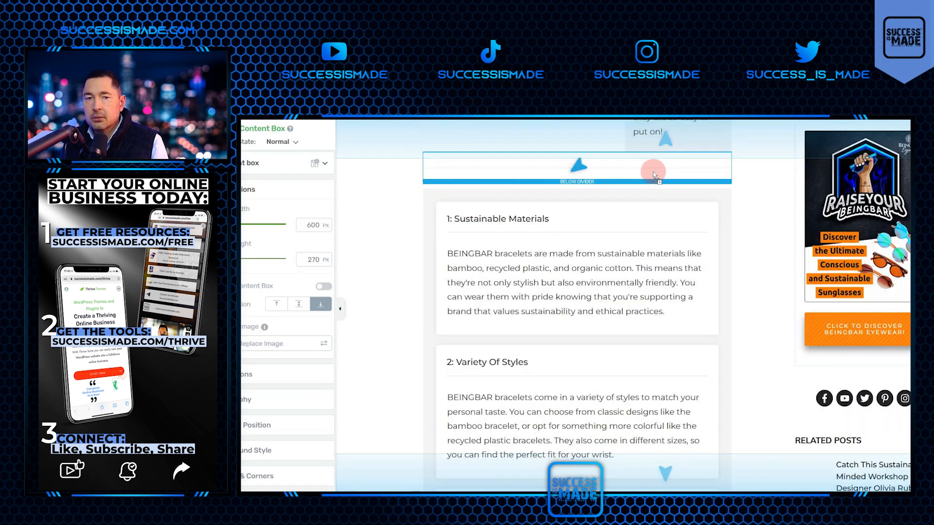
{"action": "scroll", "coordinate": [650, 183], "scroll_direction": "up", "scroll_amount": 8}
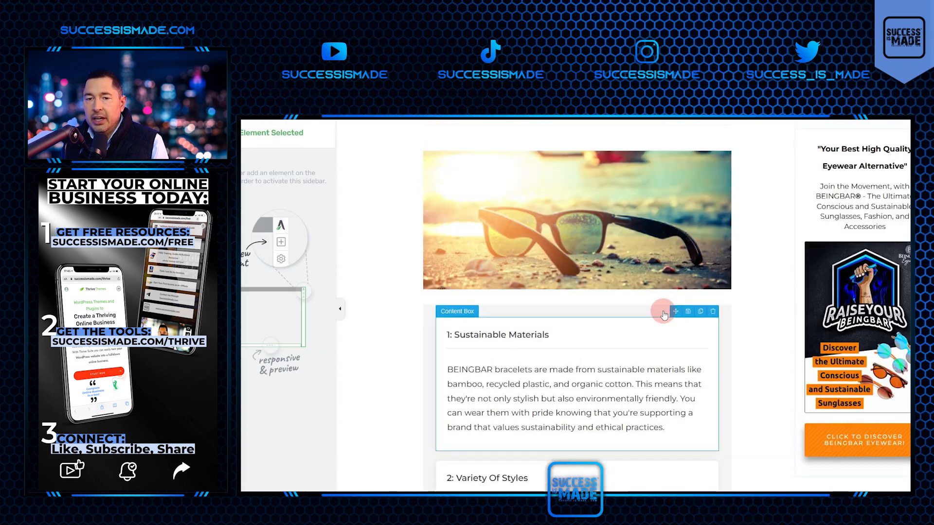
Place another copy of the sunglasses image box directly above the post's conclusion paragraph.
{"action": "scroll", "coordinate": [681, 340], "scroll_direction": "down", "scroll_amount": 5}
{"action": "left_click_drag", "start_coordinate": [687, 293], "coordinate": [688, 296]}
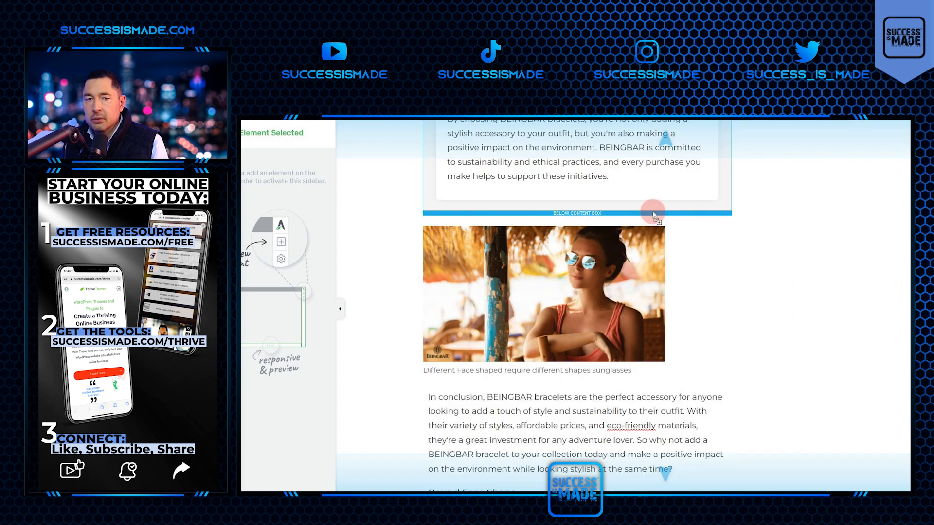
{"action": "left_click_drag", "start_coordinate": [652, 209], "coordinate": [654, 213]}
{"action": "left_click", "coordinate": [662, 222]}
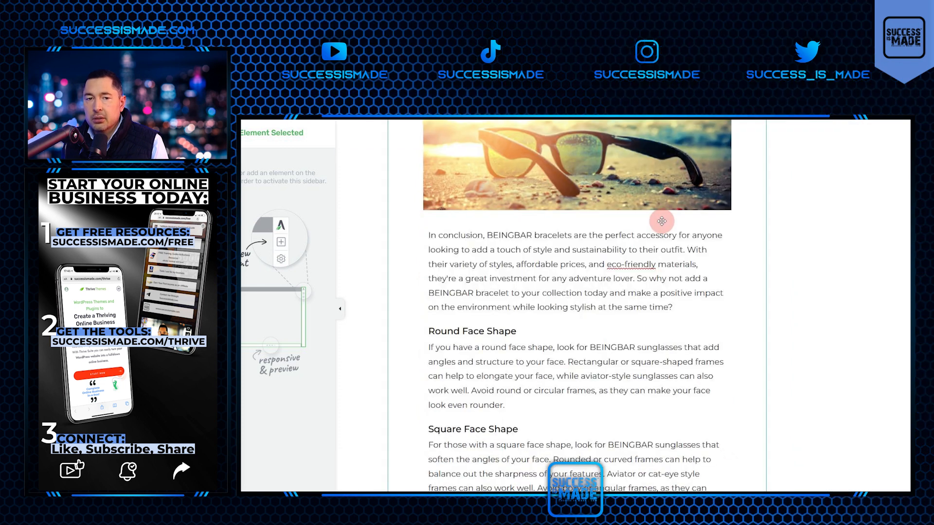
Delete the leftover sunglasses face-shape text sections under the new conclusion, from "Round Face Shape" to "Diamond Face Shape".
{"action": "left_click", "coordinate": [725, 319]}
{"action": "left_click", "coordinate": [727, 319]}
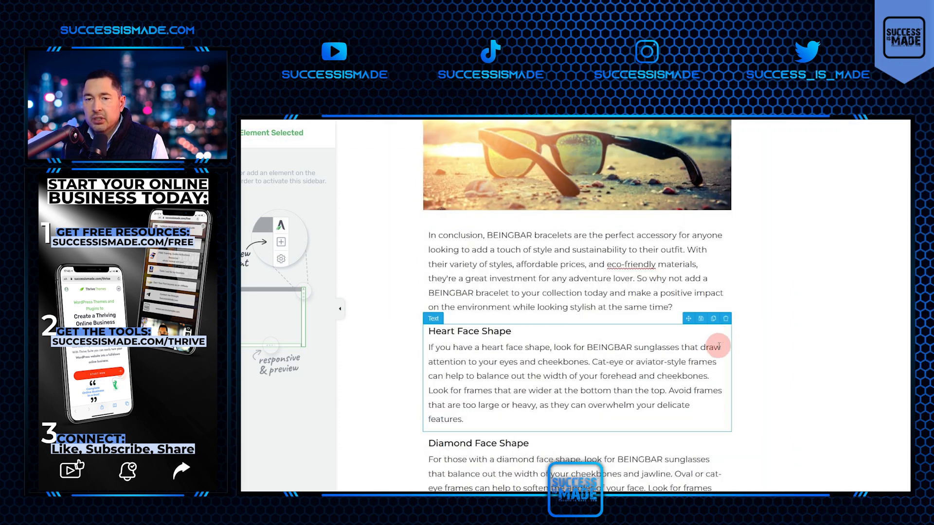
{"action": "left_click", "coordinate": [724, 321]}
{"action": "left_click", "coordinate": [724, 321]}
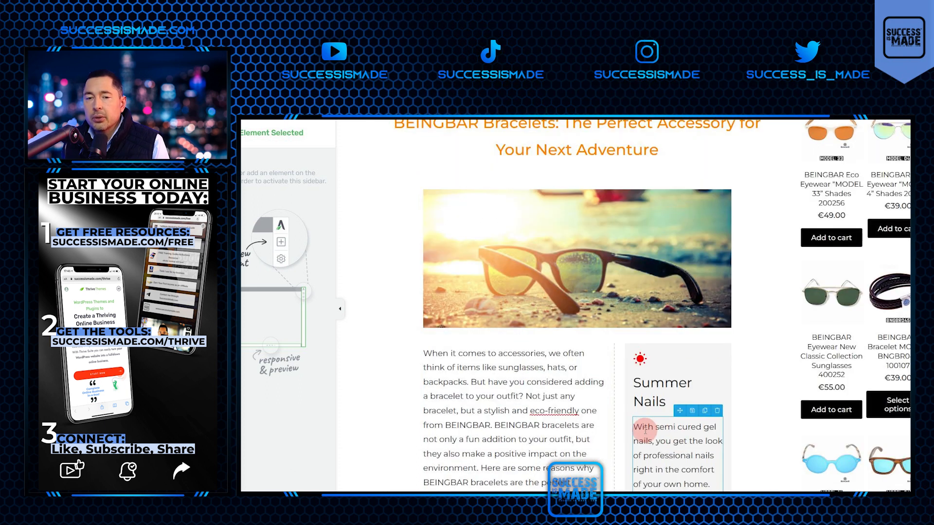
Replace the sun icon in the "Summer Nails" side box with the ring icon found by searching the icon library for "ring".
{"action": "left_click", "coordinate": [643, 426]}
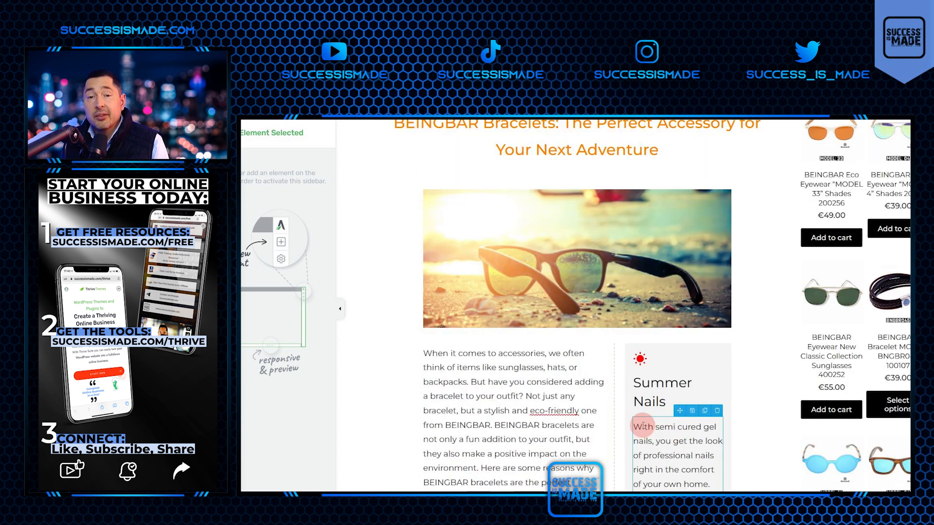
{"action": "scroll", "coordinate": [643, 427], "scroll_direction": "down", "scroll_amount": 3}
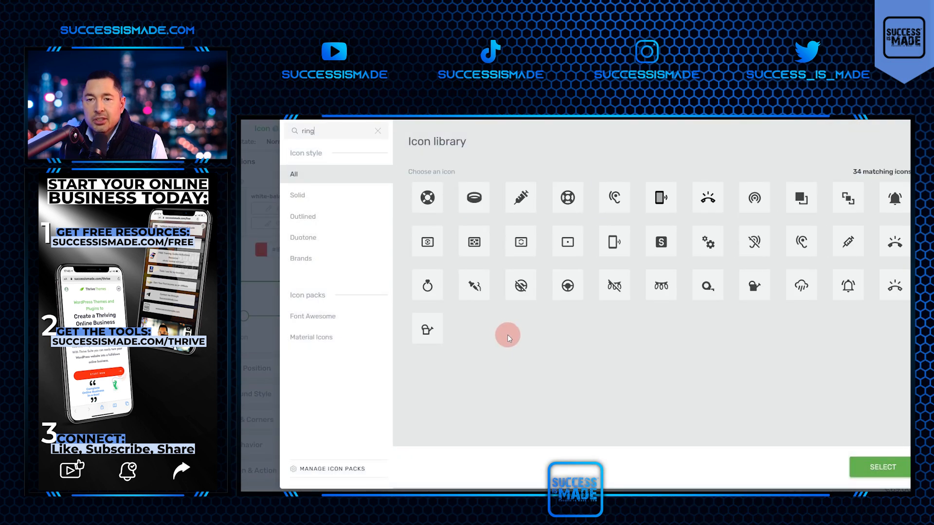
{"action": "left_click", "coordinate": [428, 288]}
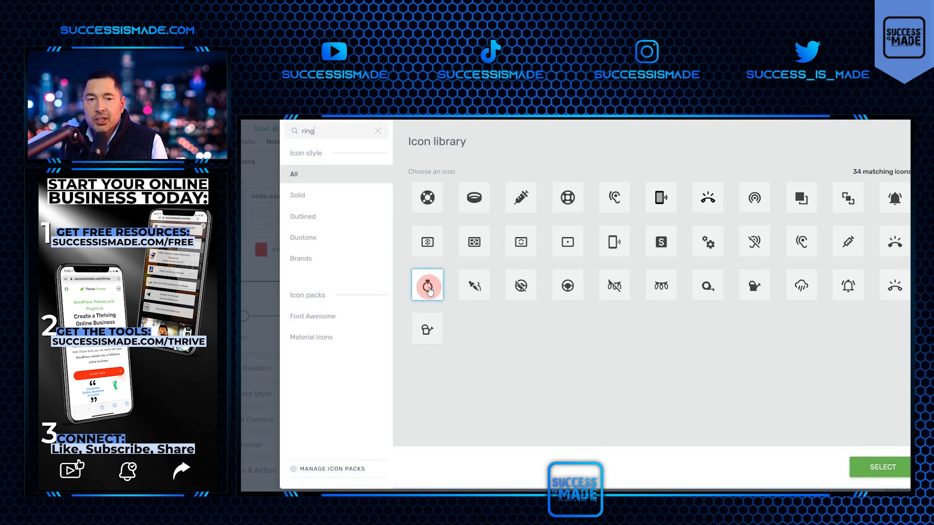
{"action": "left_click", "coordinate": [876, 467]}
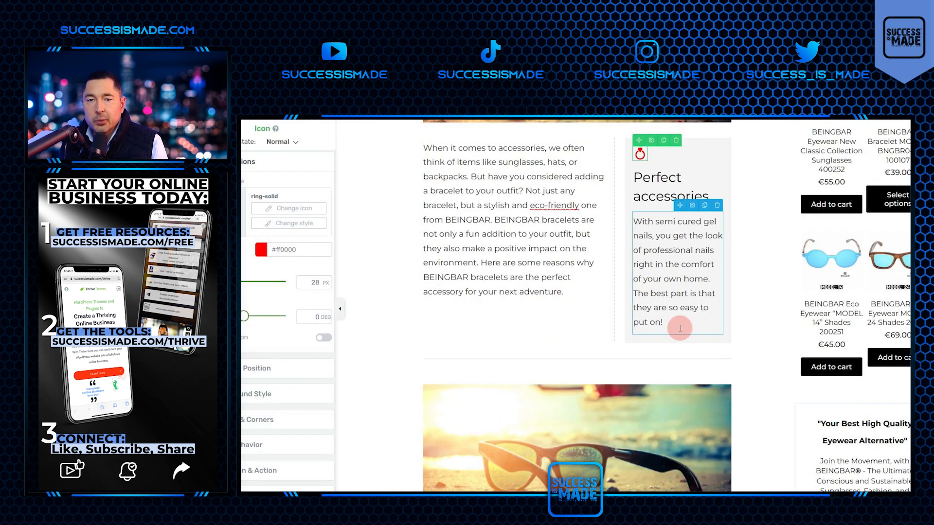
Change the side box heading from "Summer Nails" to "Perfect accessories" and replace its description with text about BEINGBAR bracelets.
{"action": "left_click_drag", "start_coordinate": [680, 324], "coordinate": [604, 229]}
{"action": "scroll", "coordinate": [663, 263], "scroll_direction": "down", "scroll_amount": 20}
{"action": "scroll", "coordinate": [662, 263], "scroll_direction": "up", "scroll_amount": 20}
{"action": "scroll", "coordinate": [690, 317], "scroll_direction": "down", "scroll_amount": 4}
{"action": "left_click", "coordinate": [626, 238]}
{"action": "scroll", "coordinate": [627, 235], "scroll_direction": "down", "scroll_amount": 6}
{"action": "scroll", "coordinate": [627, 235], "scroll_direction": "down", "scroll_amount": 15}
In Adobe Express, set up a custom banner format 734 px wide and enter its height in pixels.
{"action": "scroll", "coordinate": [627, 227], "scroll_direction": "up", "scroll_amount": 20}
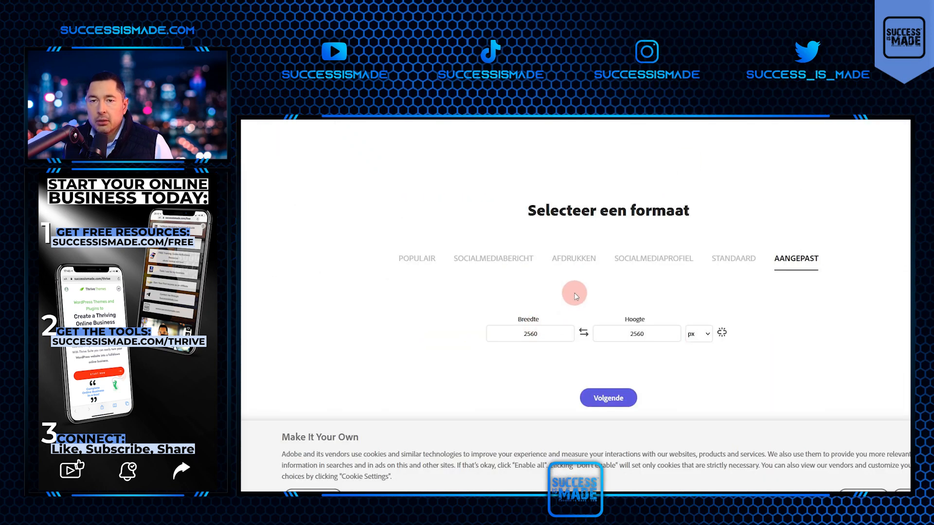
{"action": "left_click", "coordinate": [556, 337]}
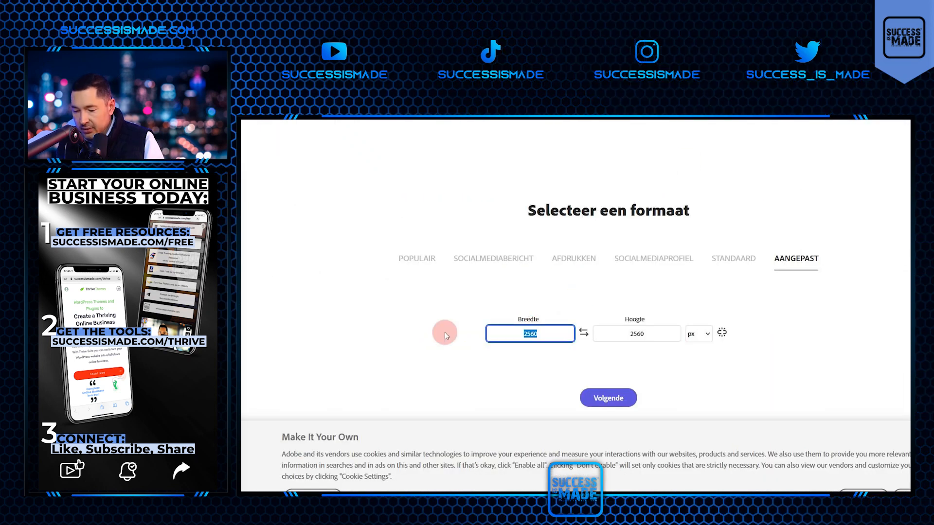
{"action": "type", "text": "7"}
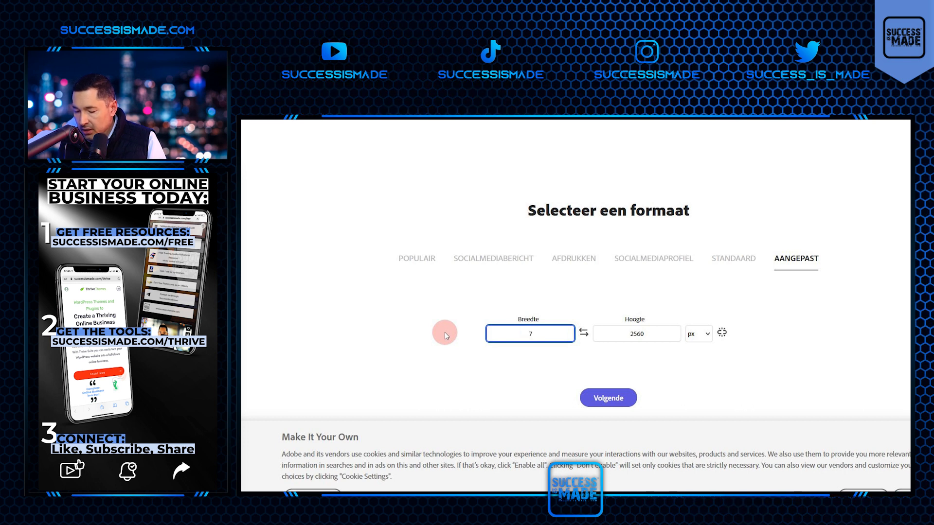
{"action": "type", "text": "34"}
{"action": "left_click", "coordinate": [647, 335]}
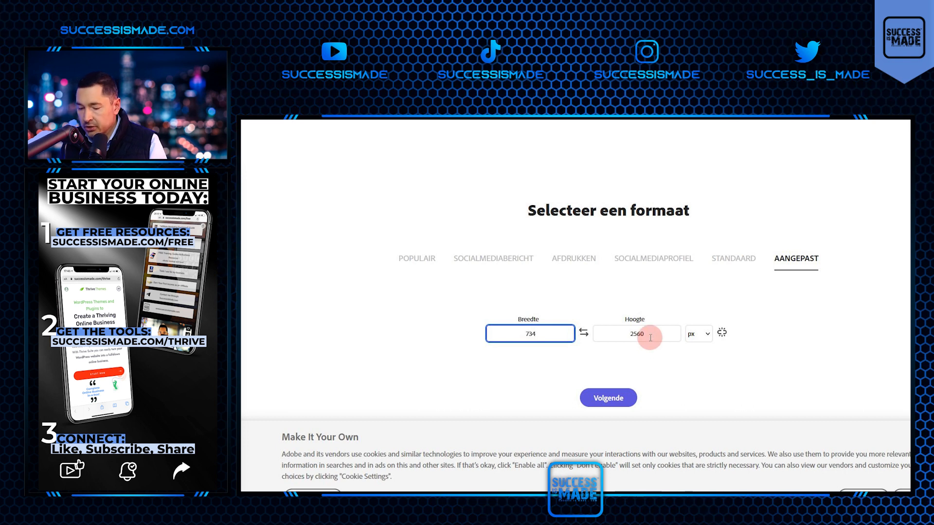
{"action": "type", "text": "55"}
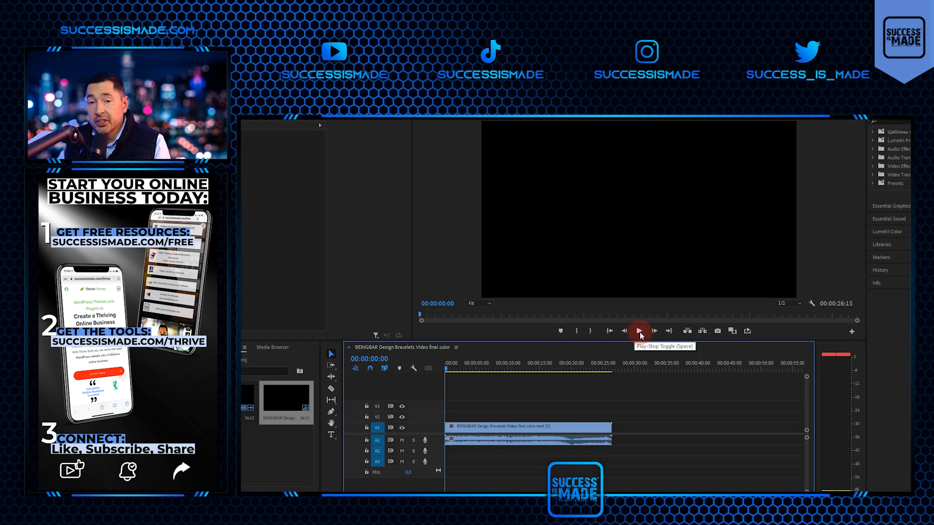
In Premiere Pro, export the frame at 00:00:01:17, showing two bracelets on driftwood, as a still image.
{"action": "left_click_drag", "start_coordinate": [489, 368], "coordinate": [456, 369]}
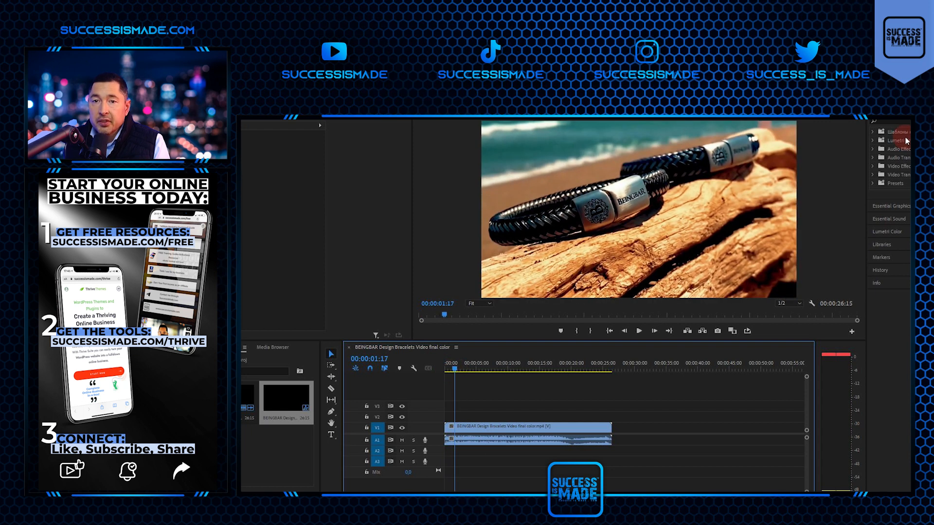
{"action": "left_click", "coordinate": [717, 331]}
{"action": "left_click", "coordinate": [625, 323]}
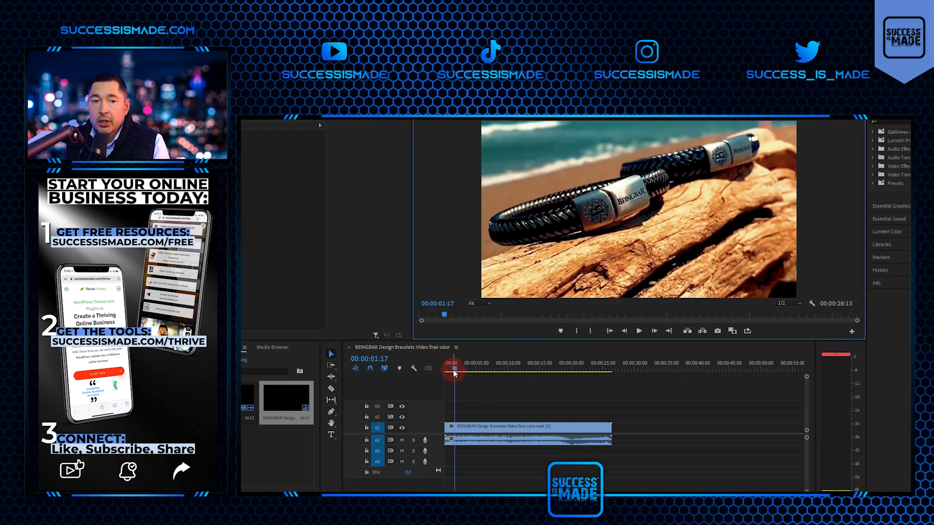
Scale up the FinalVideo clip so the stacked bracelets at 00:00:28:17 fill the video frame.
{"action": "key", "text": "space"}
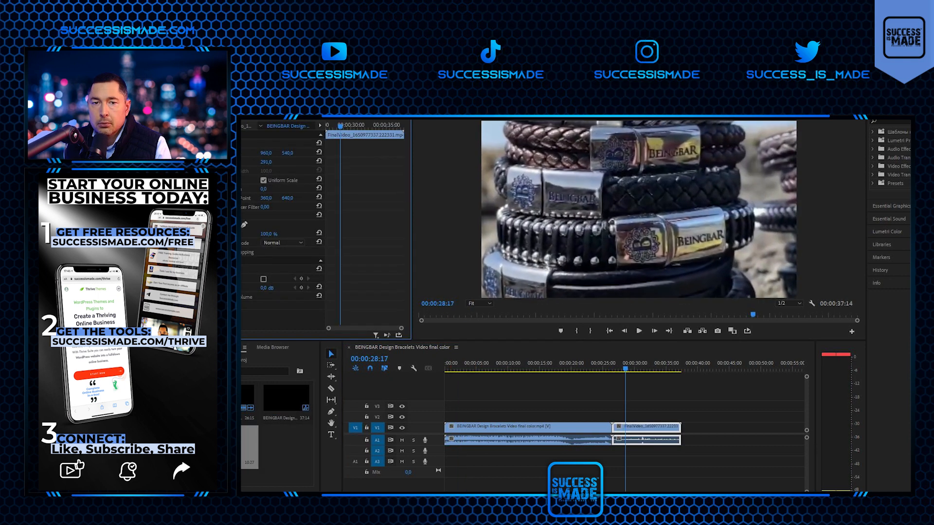
{"action": "left_click_drag", "start_coordinate": [266, 162], "coordinate": [286, 162]}
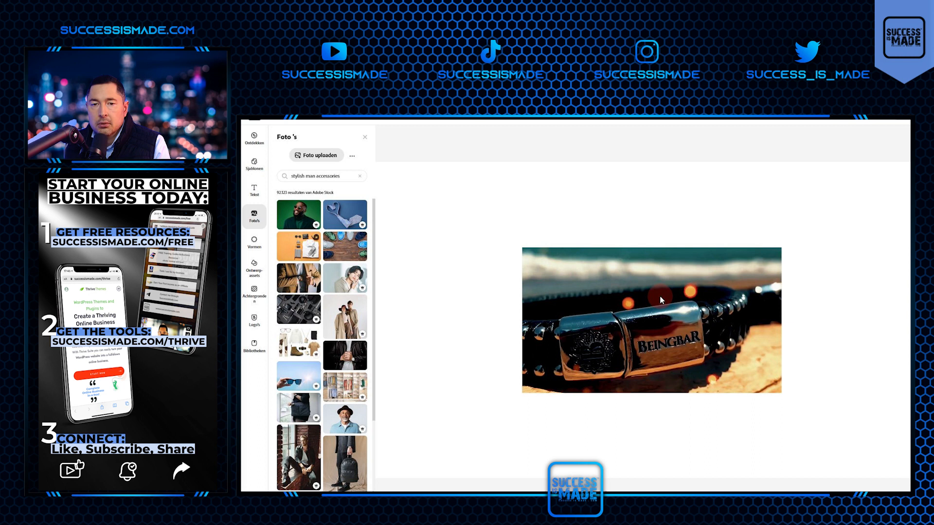
In Adobe Express, enlarge and position the close-up bracelet clasp photo so it fills the whole banner canvas.
{"action": "scroll", "coordinate": [659, 298], "scroll_direction": "down", "scroll_amount": 2}
{"action": "left_click_drag", "start_coordinate": [600, 340], "coordinate": [515, 371]}
{"action": "left_click_drag", "start_coordinate": [558, 344], "coordinate": [884, 200]}
{"action": "left_click", "coordinate": [884, 200]}
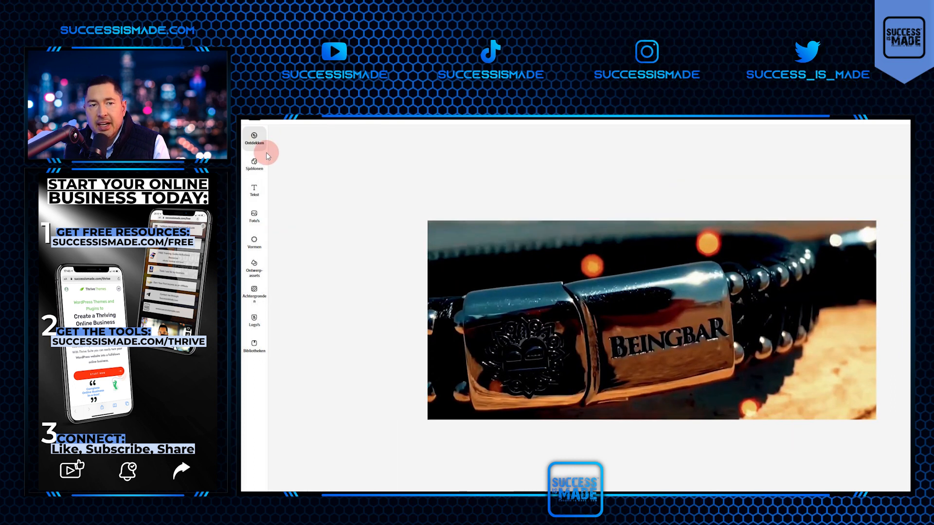
Add the BEINGBAR logo to the lower-right corner of the clasp photo and download the banner as a JPG.
{"action": "left_click", "coordinate": [254, 216]}
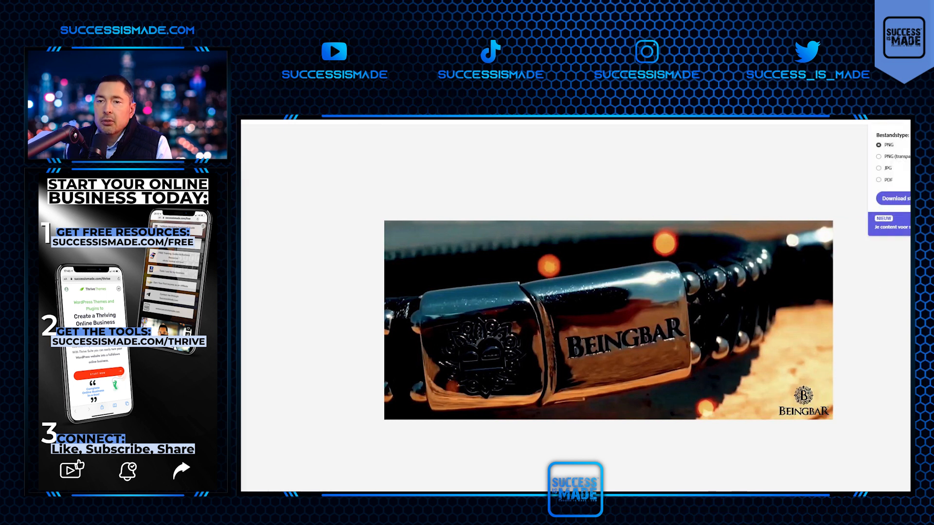
{"action": "left_click", "coordinate": [892, 199]}
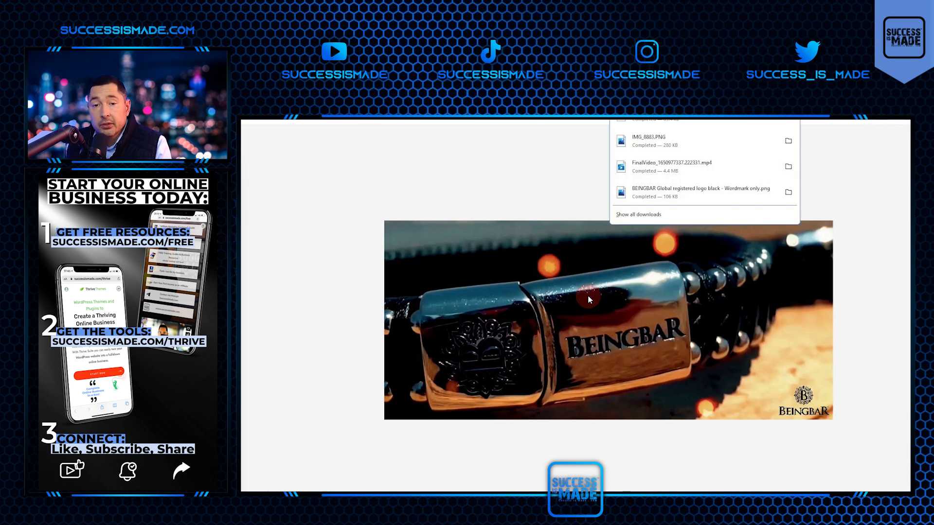
Replace the clasp close-up with the driftwood bracelet photo, filling the canvas and layered behind the BEINGBAR logo.
{"action": "left_click", "coordinate": [570, 299]}
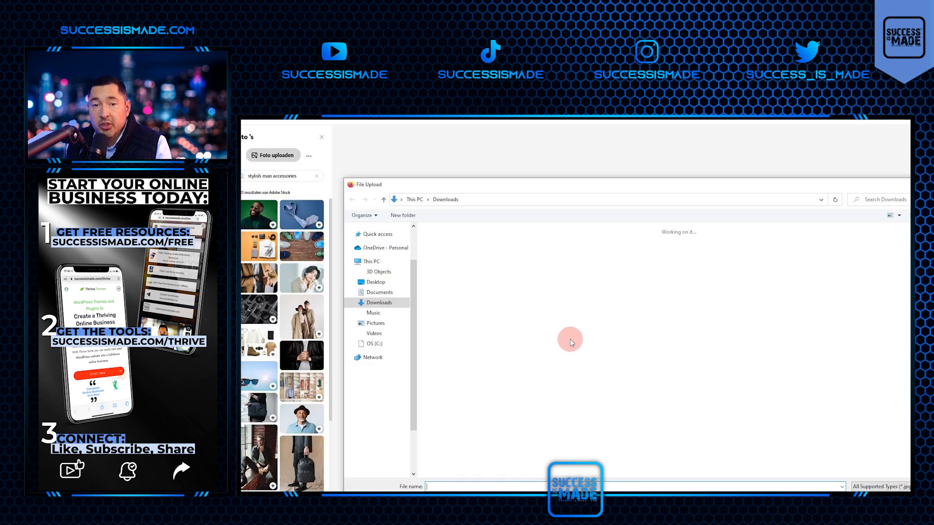
{"action": "double_click", "coordinate": [596, 324]}
{"action": "left_click_drag", "start_coordinate": [528, 366], "coordinate": [382, 463]}
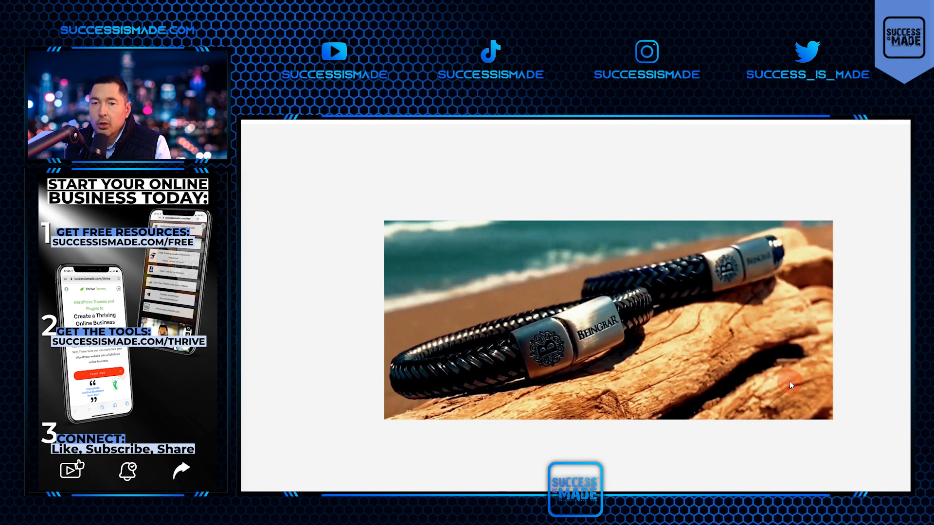
{"action": "left_click", "coordinate": [782, 364]}
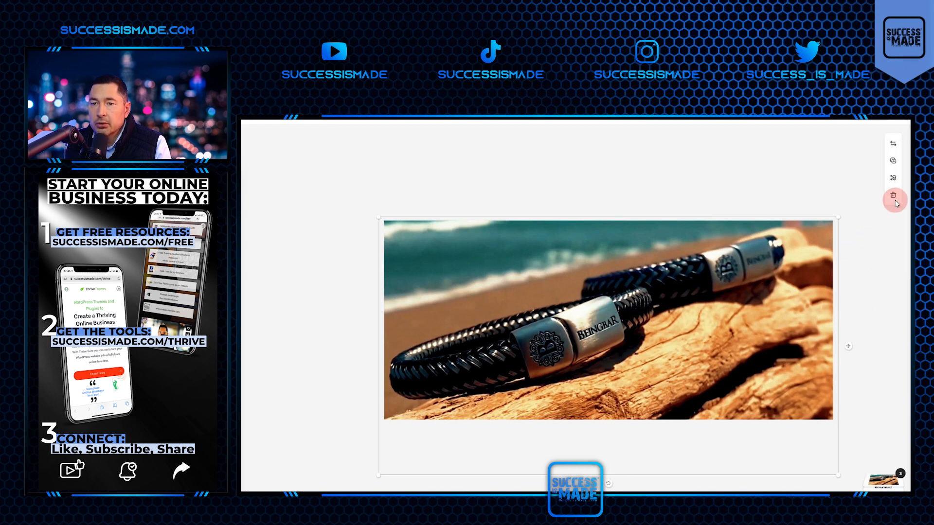
{"action": "left_click", "coordinate": [894, 178]}
{"action": "left_click", "coordinate": [874, 204]}
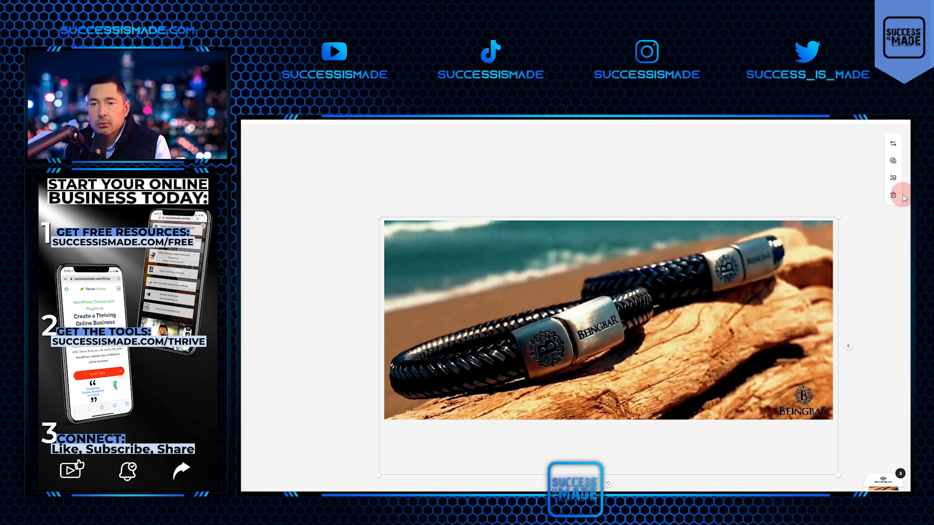
Swap the driftwood photo for the stacked-bracelets still, enlarge it to fill the canvas and download the banner.
{"action": "left_click", "coordinate": [893, 195]}
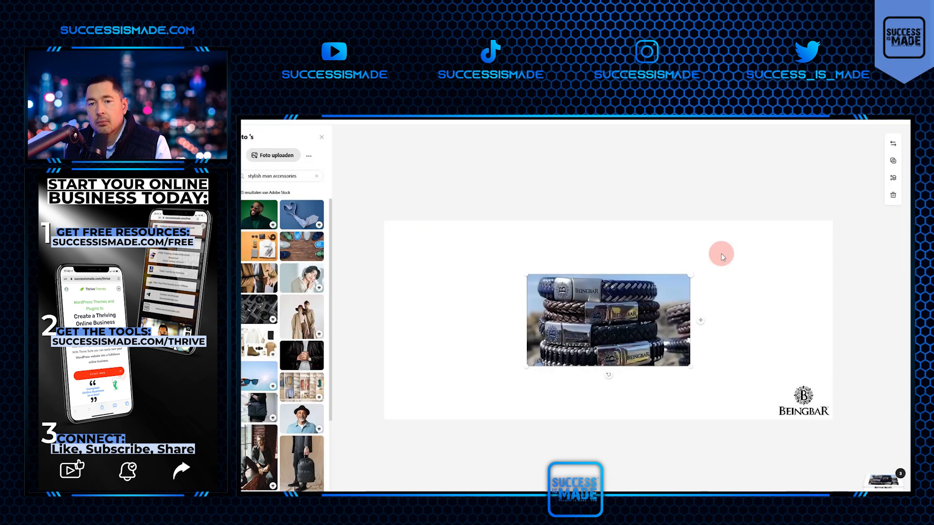
{"action": "left_click_drag", "start_coordinate": [690, 275], "coordinate": [837, 191]}
{"action": "left_click_drag", "start_coordinate": [474, 403], "coordinate": [387, 466]}
{"action": "left_click", "coordinate": [536, 373]}
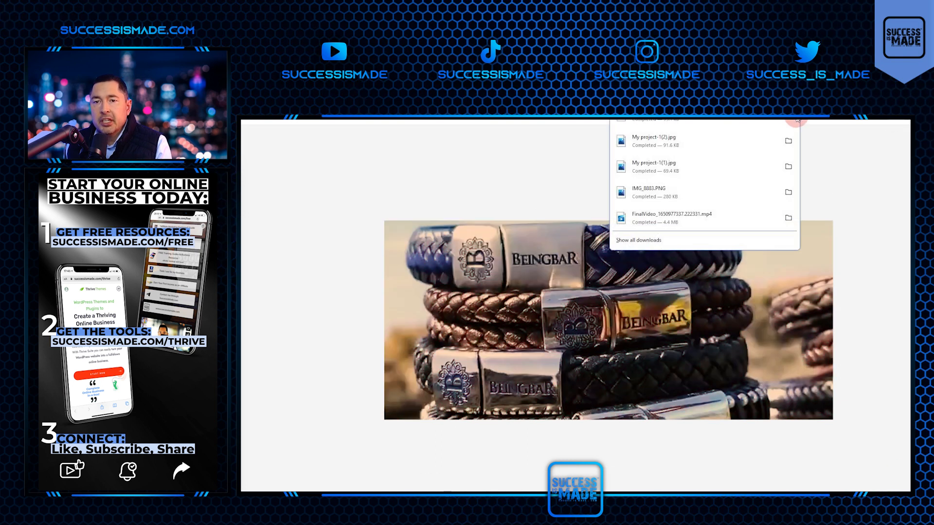
{"action": "left_click", "coordinate": [789, 116]}
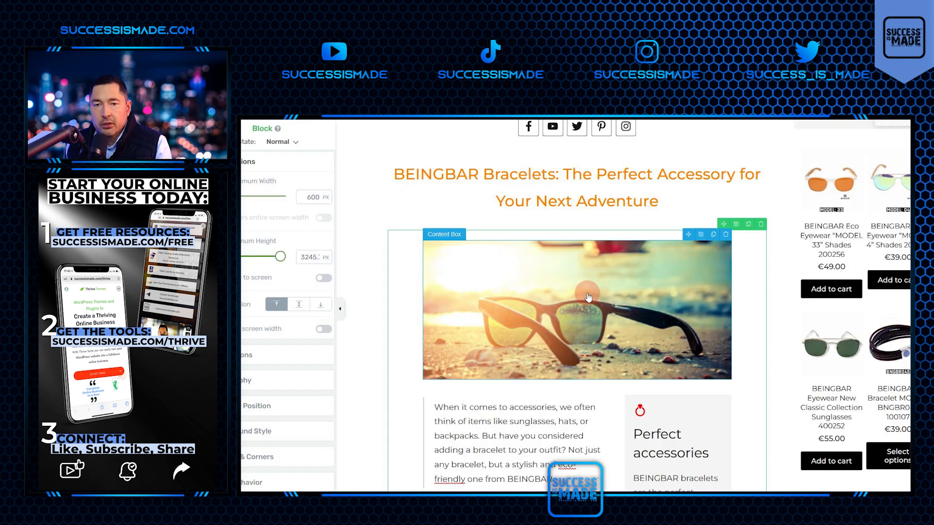
Replace the sunglasses background of the content box below the post title with the uploaded close-up bracelet clasp banner.
{"action": "left_click", "coordinate": [588, 298]}
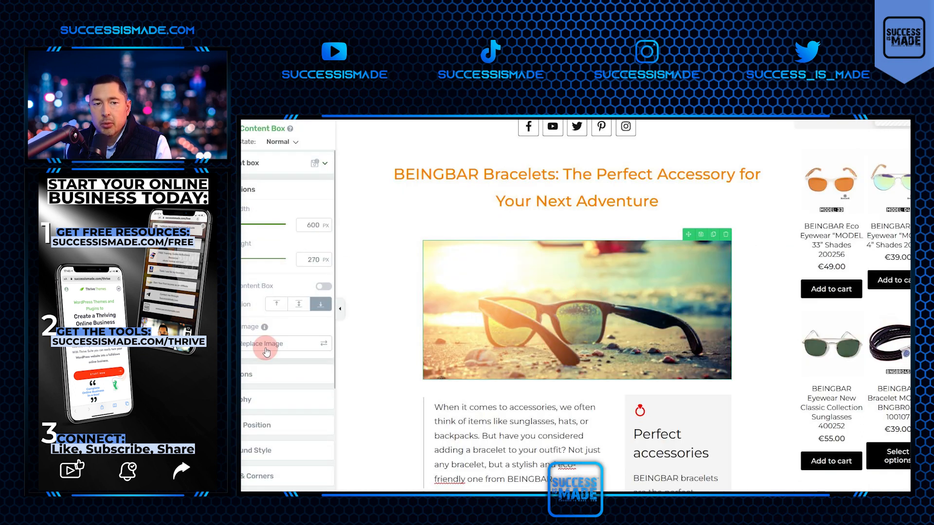
{"action": "left_click", "coordinate": [265, 346]}
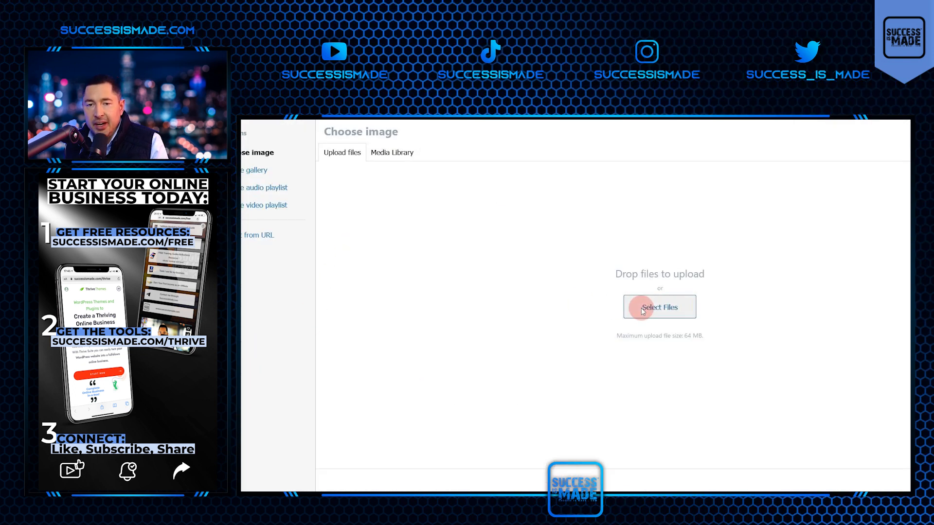
{"action": "left_click", "coordinate": [641, 307]}
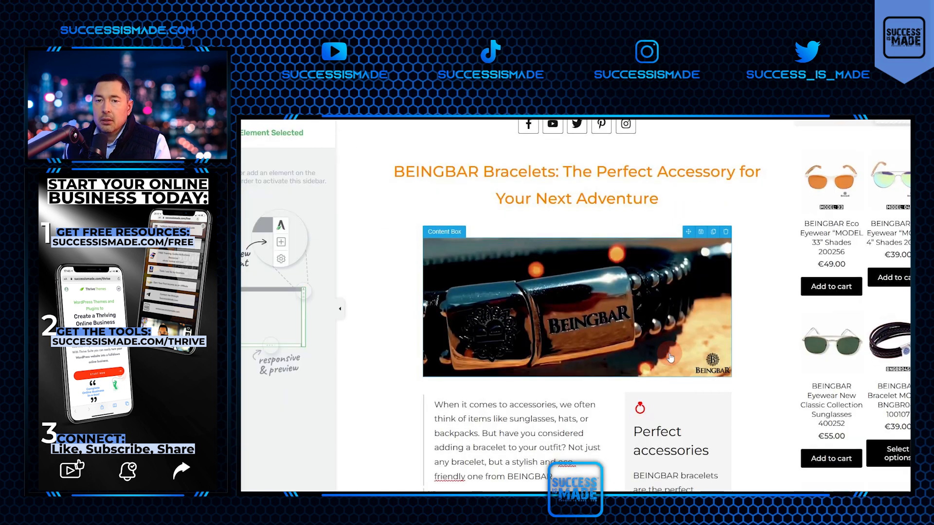
Replace the sunglasses background of the content box above "1: Sustainable Materials" with the stacked-bracelets banner and save the page.
{"action": "scroll", "coordinate": [671, 358], "scroll_direction": "down", "scroll_amount": 9}
{"action": "left_click", "coordinate": [458, 217]}
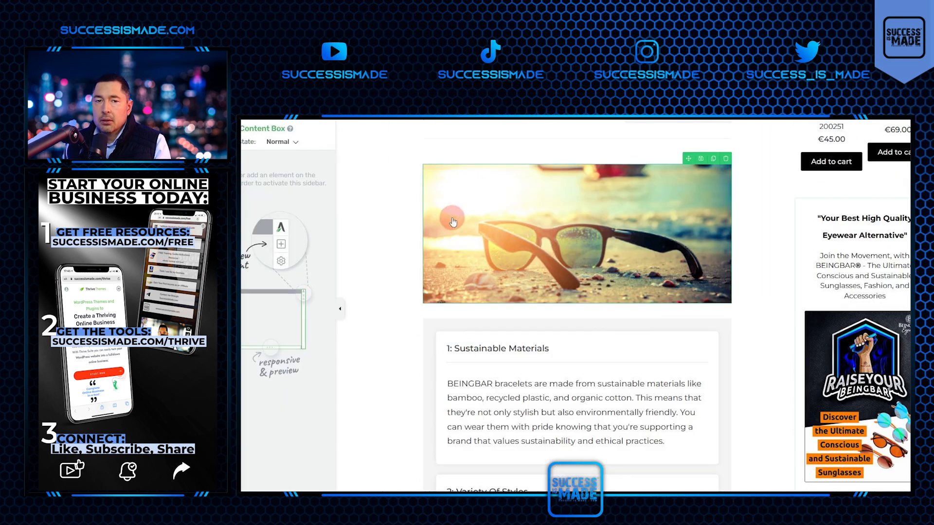
{"action": "left_click", "coordinate": [263, 340]}
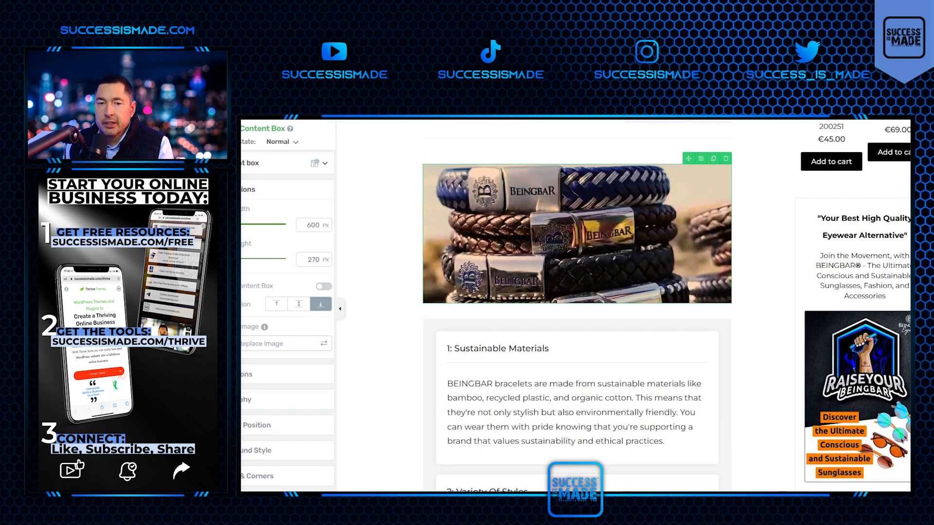
{"action": "scroll", "coordinate": [577, 306], "scroll_direction": "down", "scroll_amount": 2}
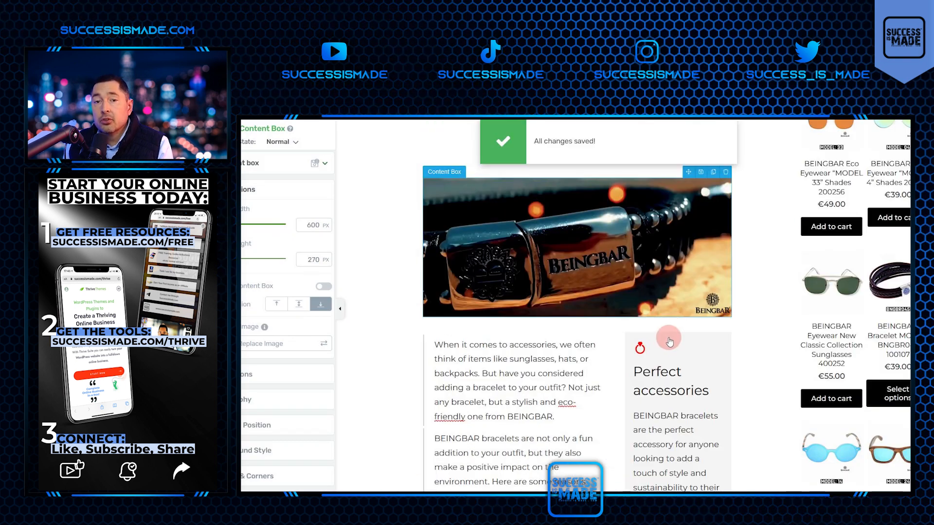
{"action": "scroll", "coordinate": [670, 343], "scroll_direction": "up", "scroll_amount": 5}
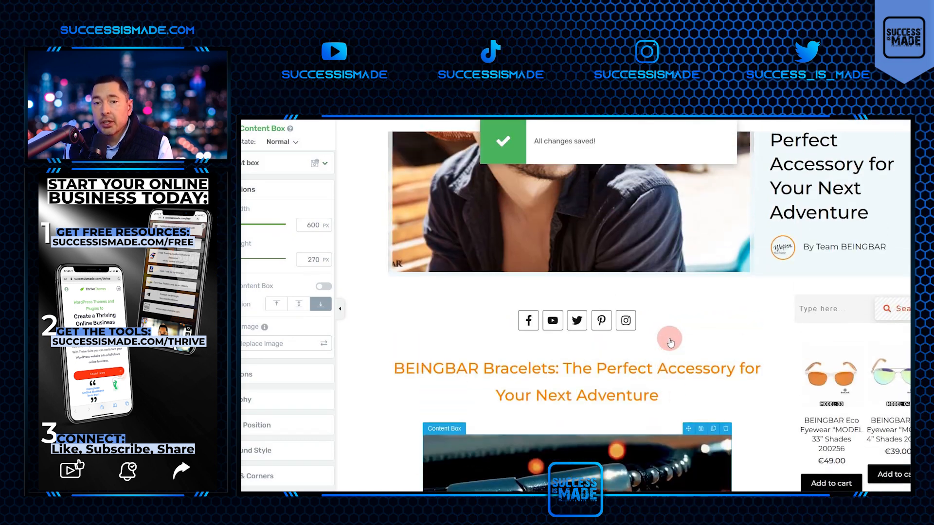
In the WordPress post editor, set the driftwood bracelet banner as the featured image, save the draft and show the preview options.
{"action": "scroll", "coordinate": [670, 343], "scroll_direction": "up", "scroll_amount": 4}
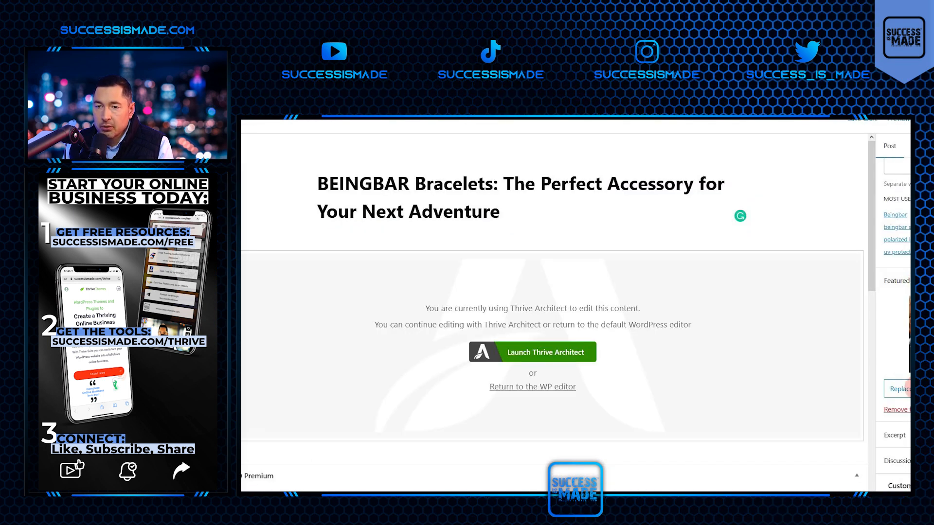
{"action": "scroll", "coordinate": [909, 389], "scroll_direction": "up", "scroll_amount": 1}
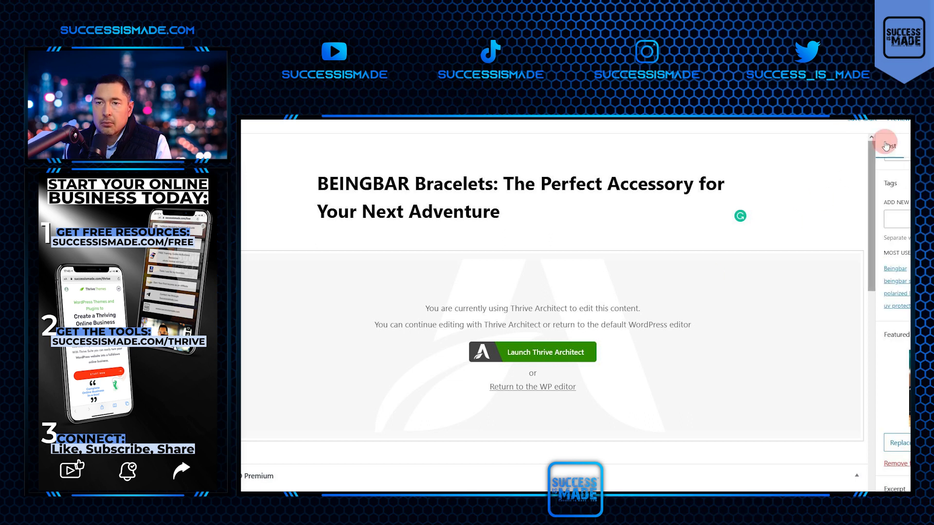
{"action": "left_click", "coordinate": [865, 124]}
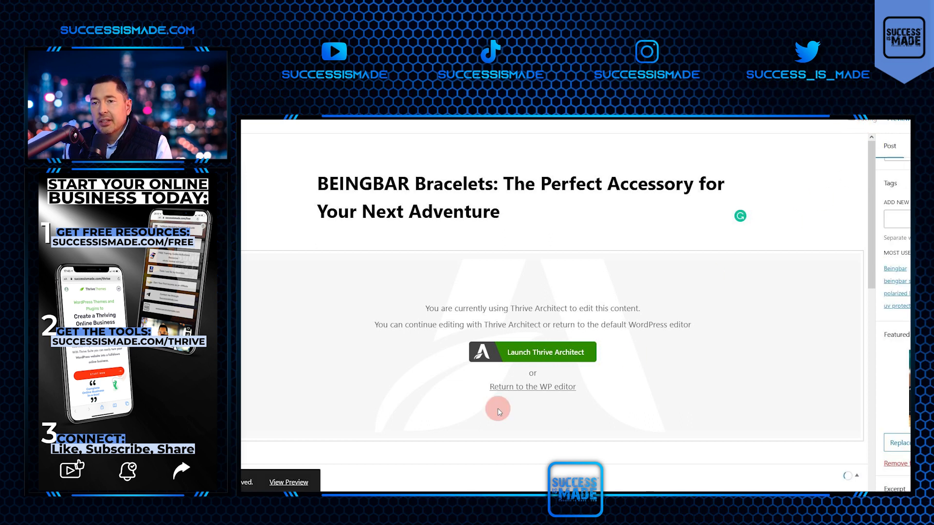
{"action": "left_click", "coordinate": [796, 138]}
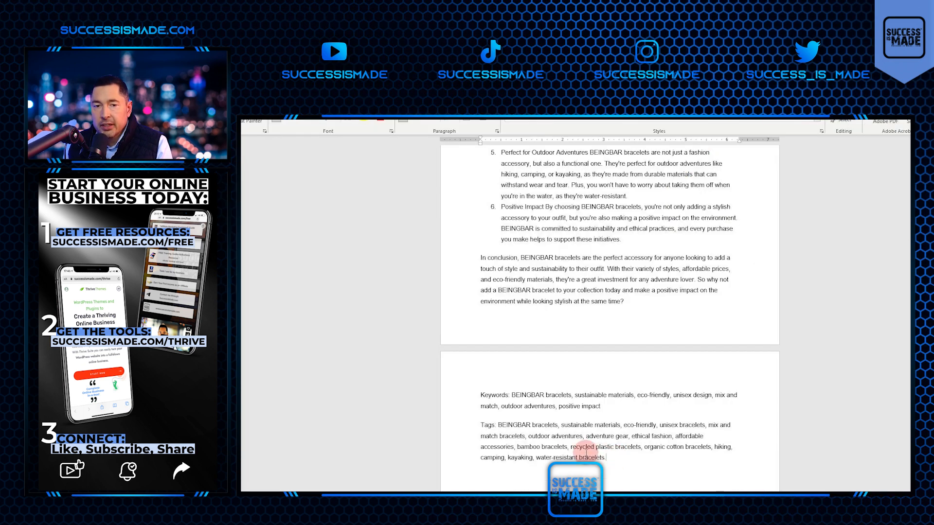
Add the copied keywords as post tags, including BEINGBAR bracelets, sustainable materials, eco-friendly and unisex bracelets, and publish the post.
{"action": "left_click_drag", "start_coordinate": [605, 464], "coordinate": [504, 432]}
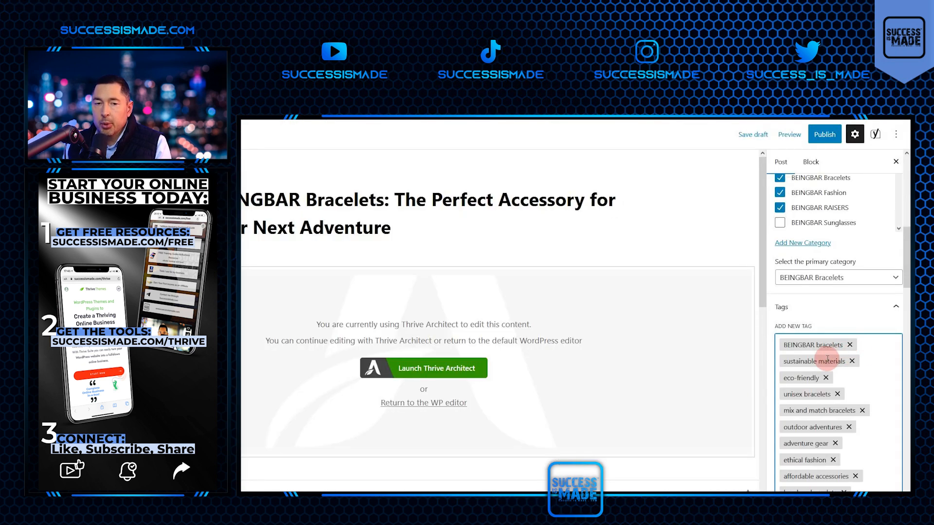
{"action": "key", "text": "alt+Tab"}
{"action": "key", "text": "alt+Tab"}
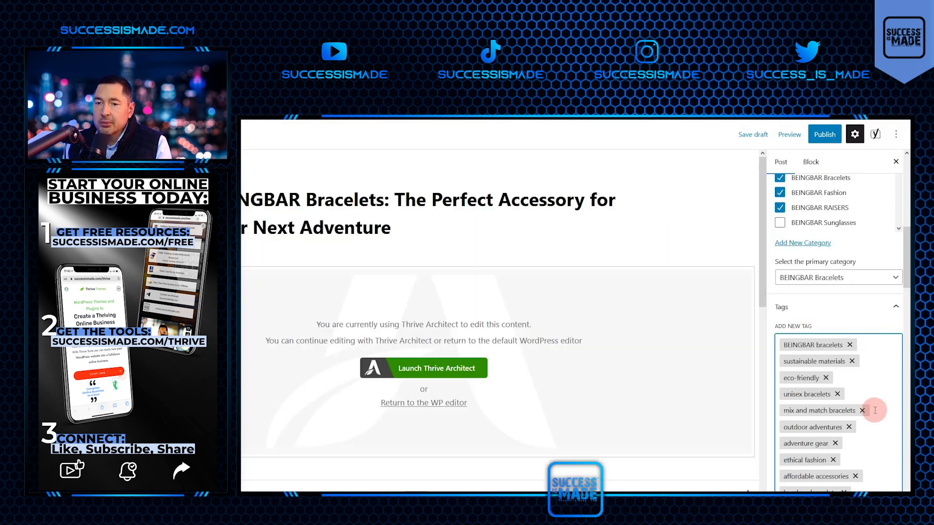
{"action": "scroll", "coordinate": [875, 402], "scroll_direction": "down", "scroll_amount": 5}
{"action": "left_click", "coordinate": [825, 134]}
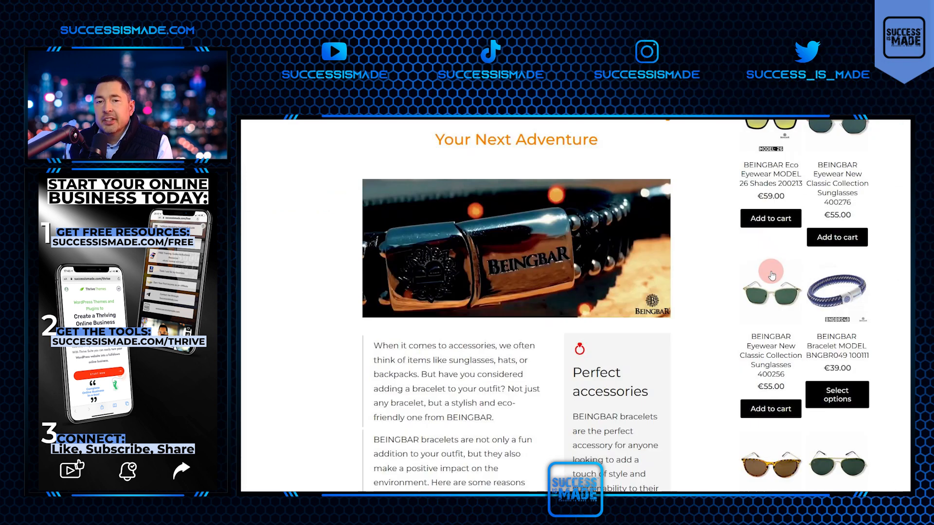